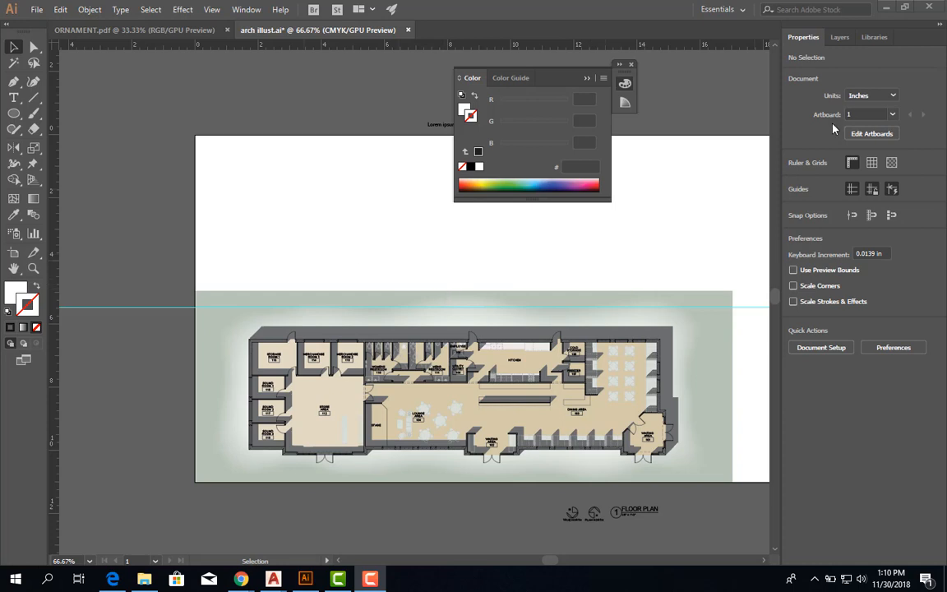
# Hide the layers from floor plan down to background and show the layers from type down to sky.
pyautogui.click(839, 39)
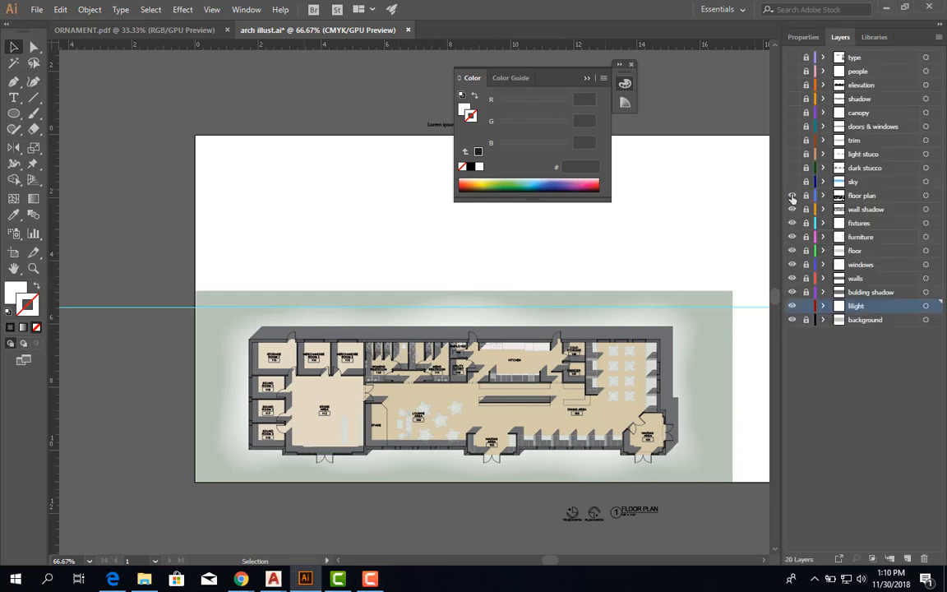
pyautogui.moveTo(792, 198); pyautogui.dragTo(792, 321)
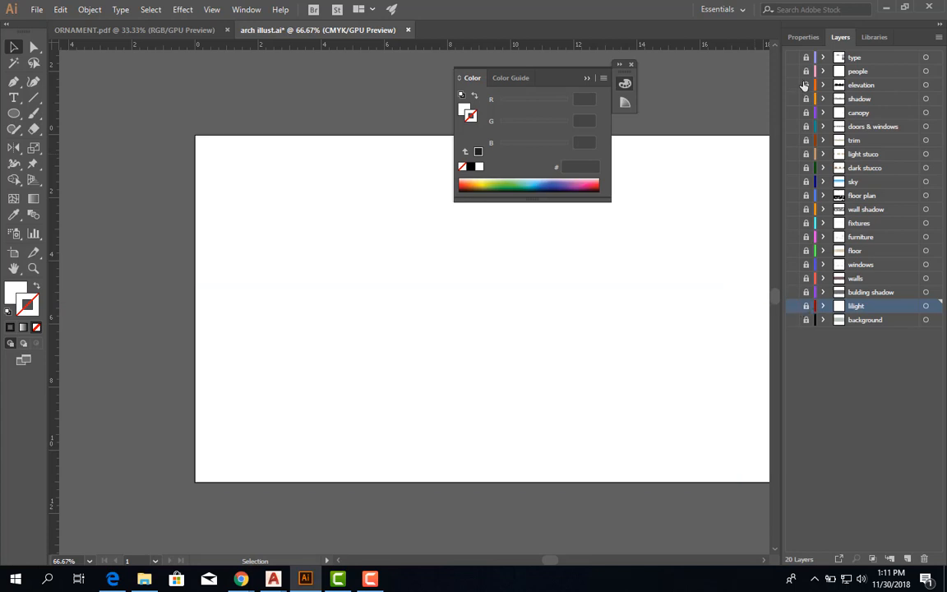
pyautogui.moveTo(795, 58); pyautogui.dragTo(792, 168)
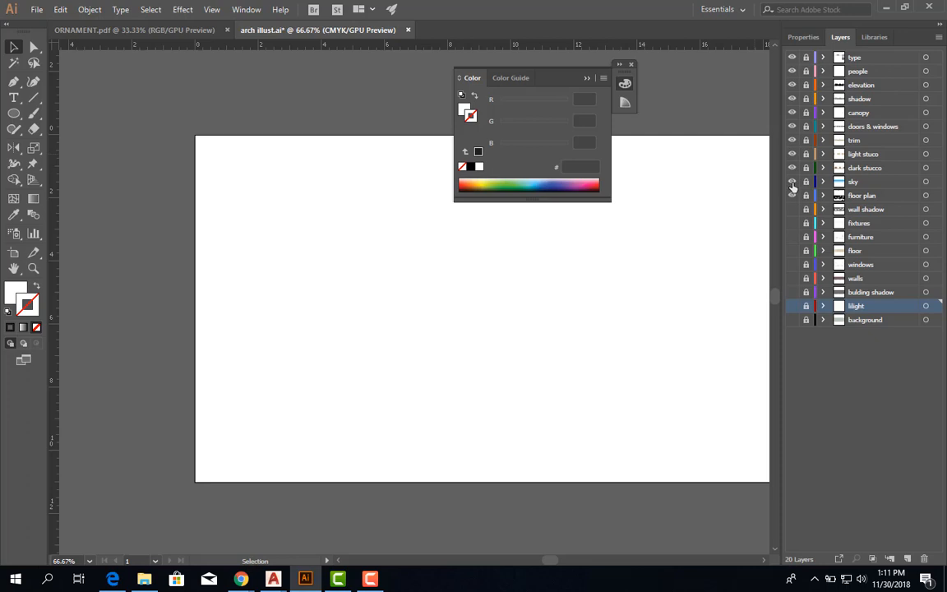
pyautogui.click(793, 195)
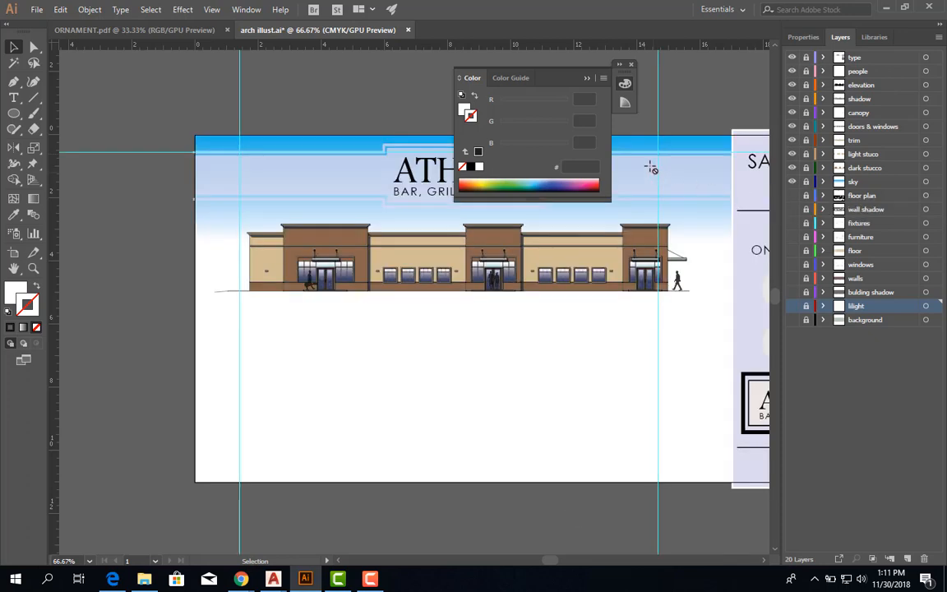
# Collapse the Color panel to clear the artwork, and hide the type layer.
pyautogui.moveTo(745, 213); pyautogui.dragTo(572, 251)
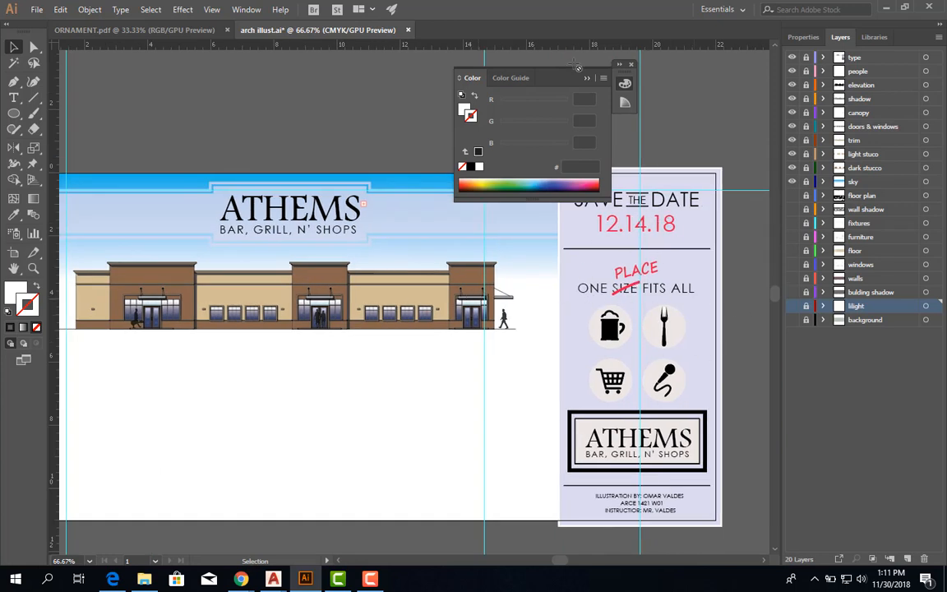
pyautogui.click(587, 78)
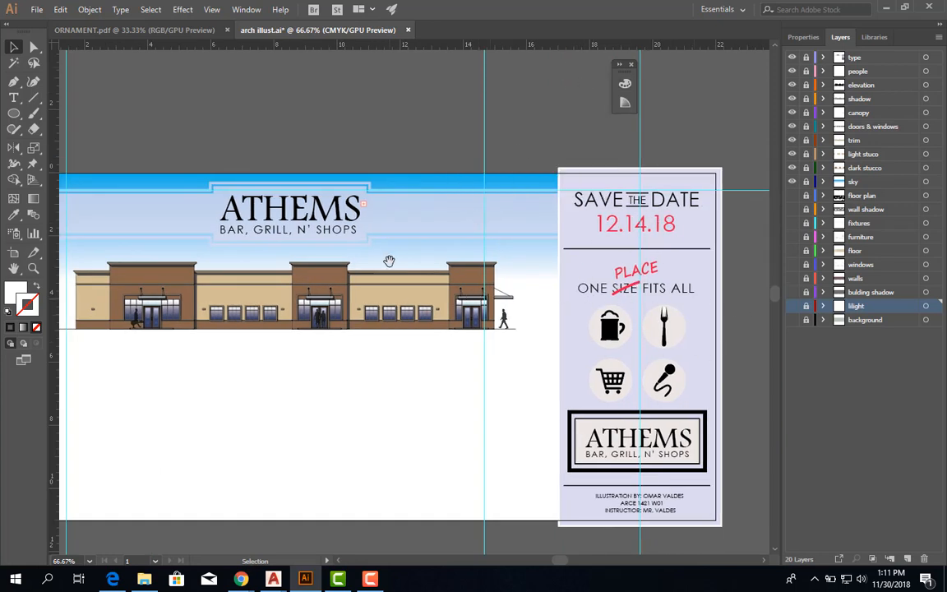
pyautogui.moveTo(386, 259); pyautogui.dragTo(547, 245)
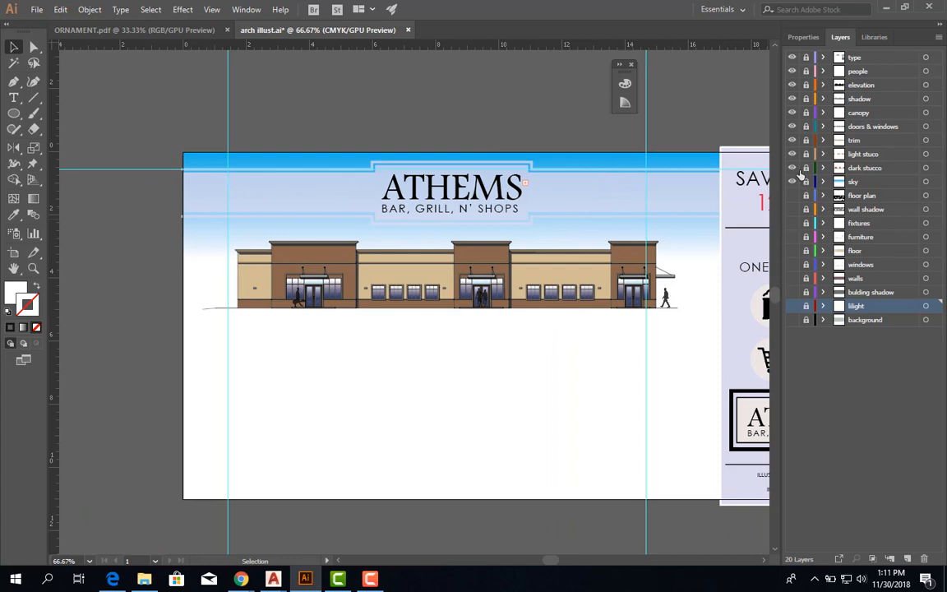
pyautogui.click(792, 57)
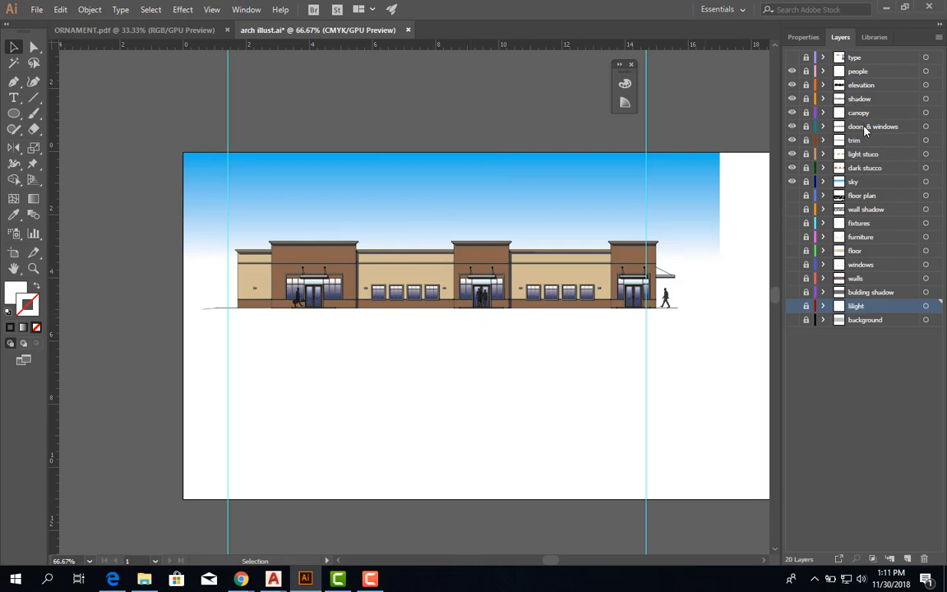
# Unlock the sky layer and delete it together with its artwork.
pyautogui.click(807, 182)
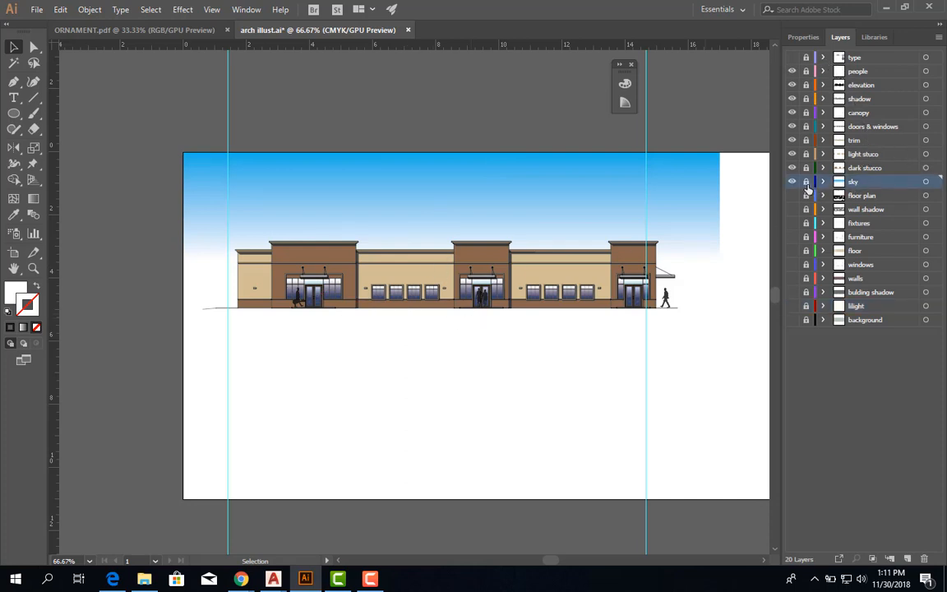
pyautogui.click(925, 560)
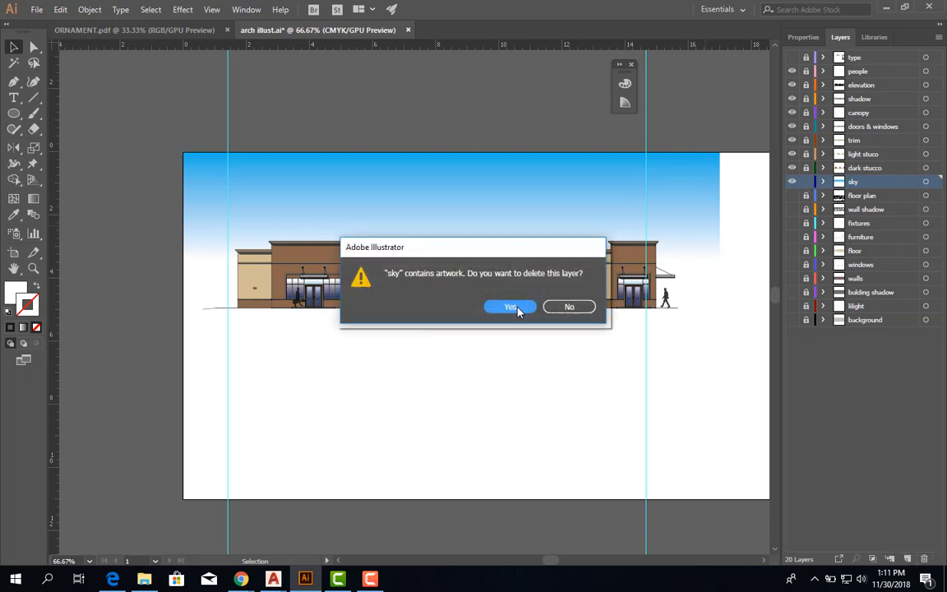
pyautogui.click(516, 308)
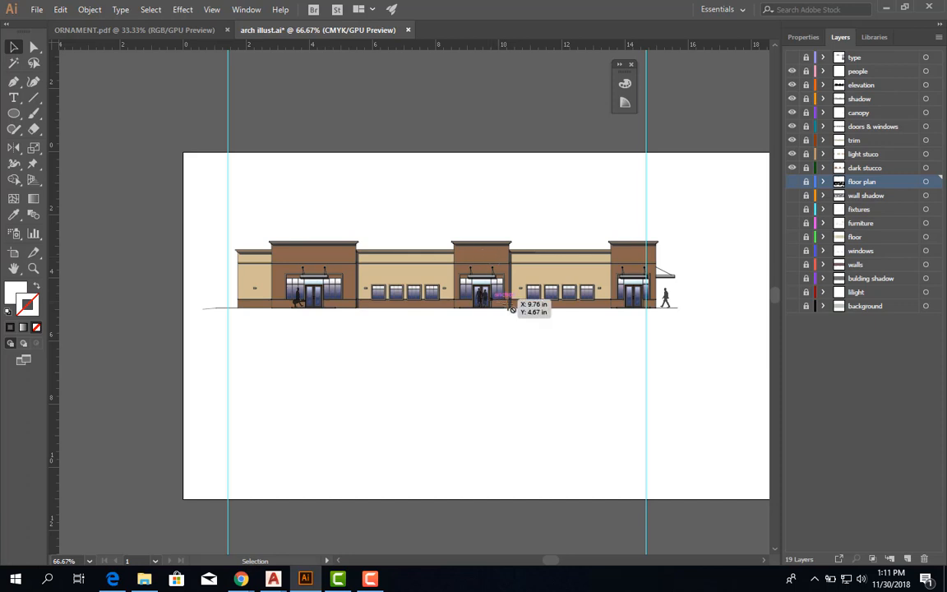
# Examine the building elevation without its sky and check the dark stucco layer by toggling its visibility.
pyautogui.scroll(2, 480, 294)
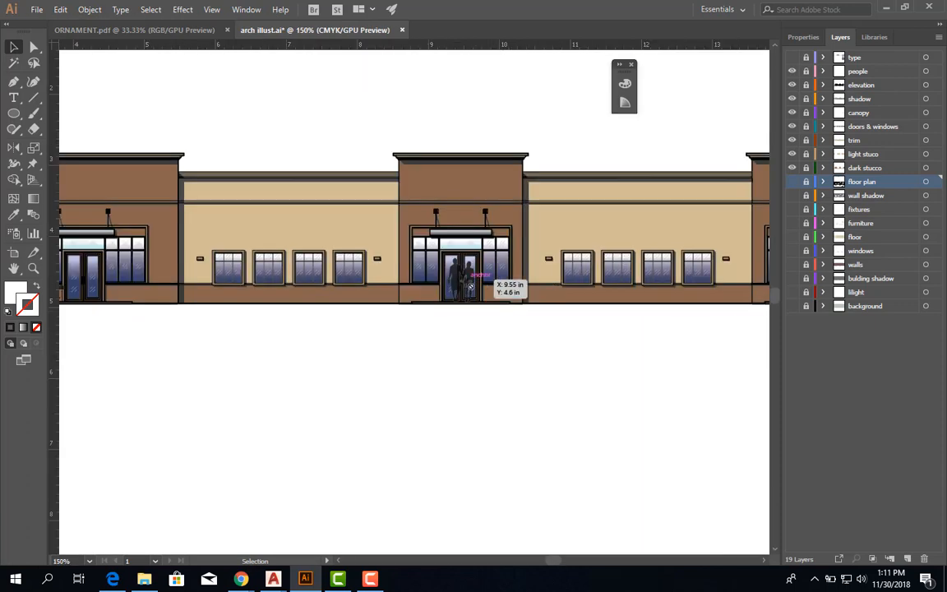
pyautogui.scroll(-1, 444, 271)
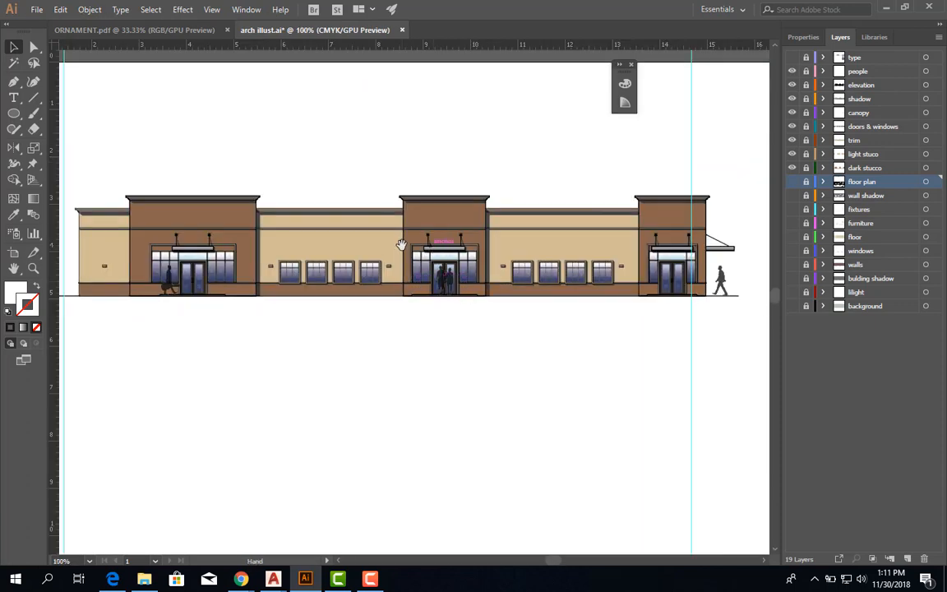
pyautogui.moveTo(400, 244); pyautogui.dragTo(444, 293)
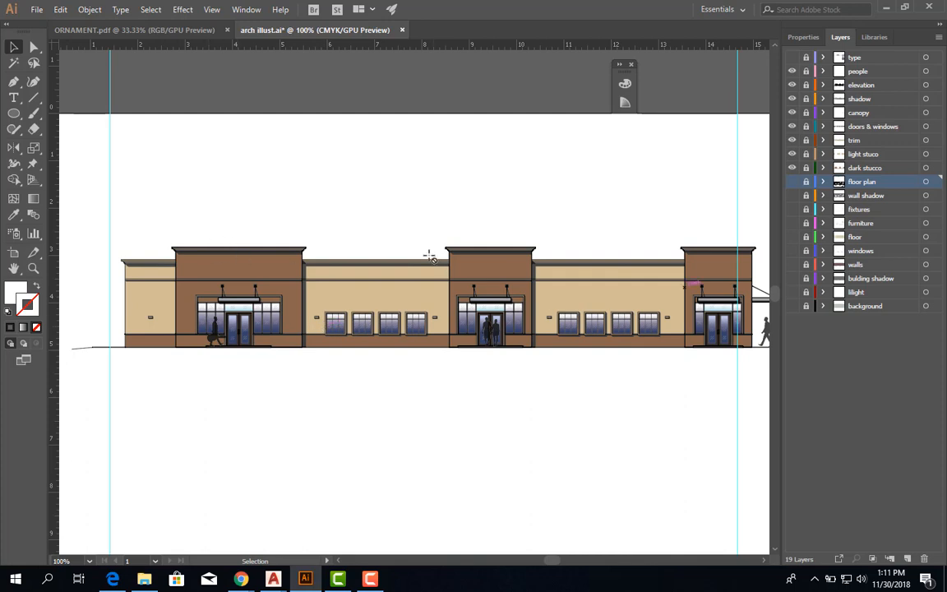
pyautogui.scroll(4, 288, 263)
pyautogui.scroll(-4, 347, 259)
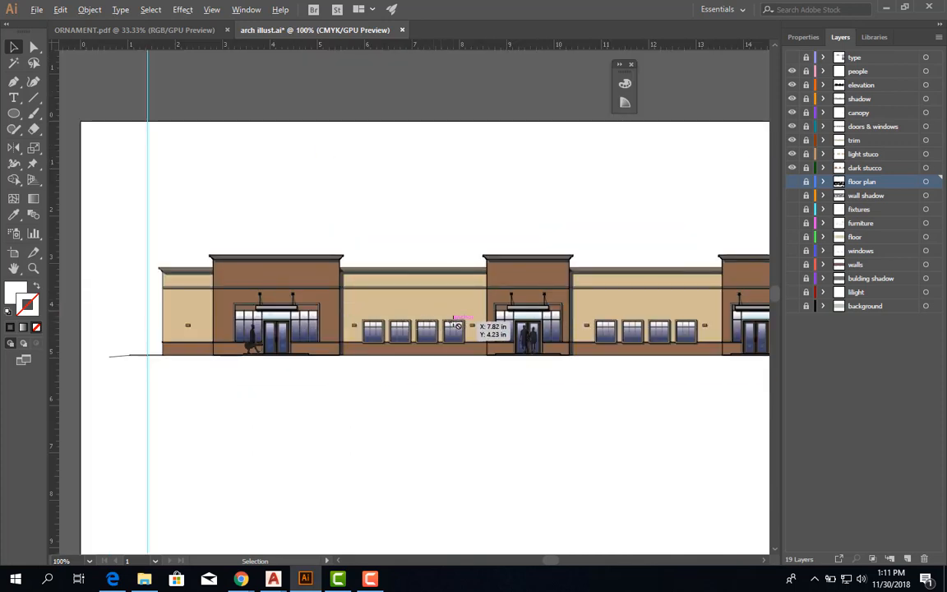
pyautogui.moveTo(461, 314); pyautogui.dragTo(411, 301)
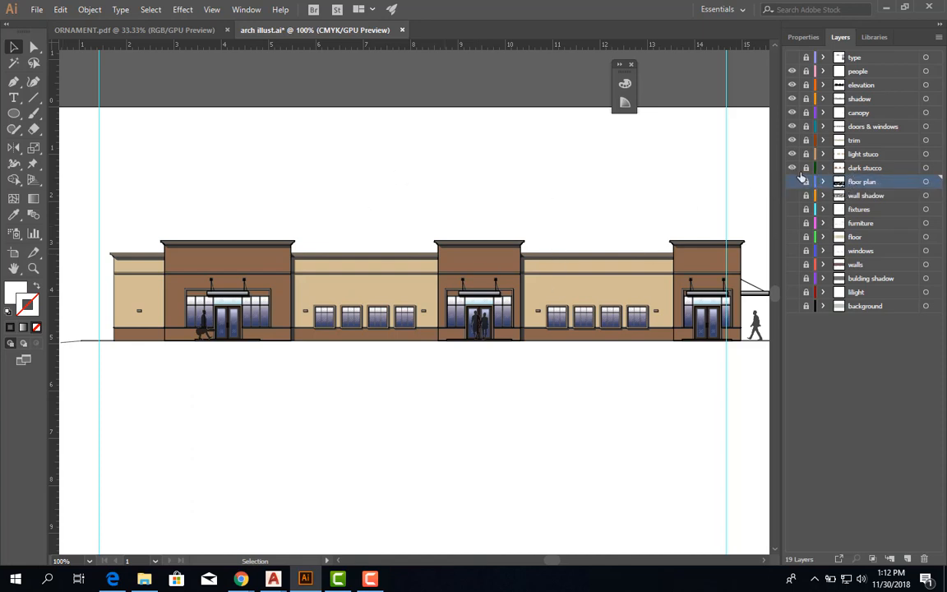
pyautogui.click(793, 168)
pyautogui.click(794, 169)
# Create a new layer directly below dark stucco and name it SKY.
pyautogui.click(907, 559)
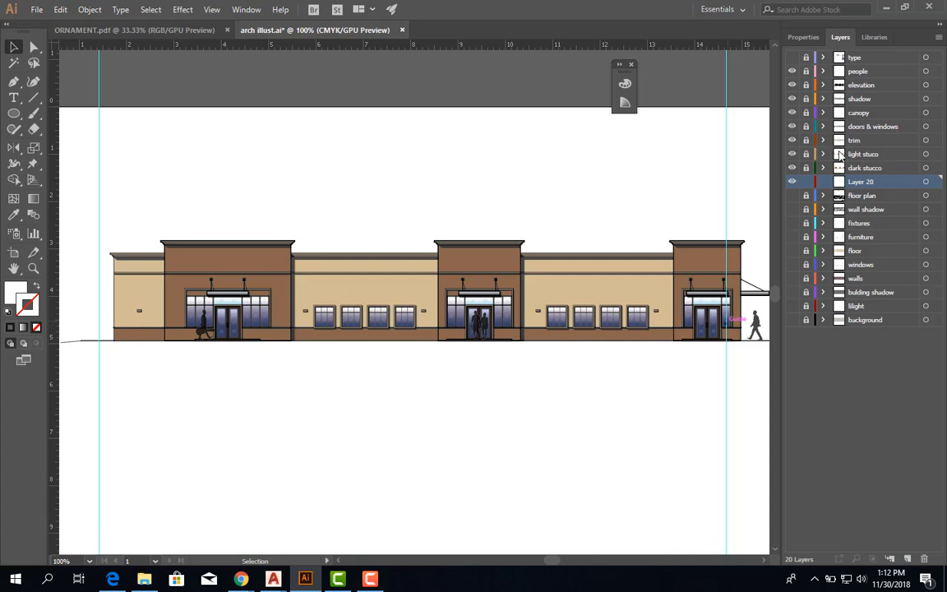
pyautogui.doubleClick(860, 186)
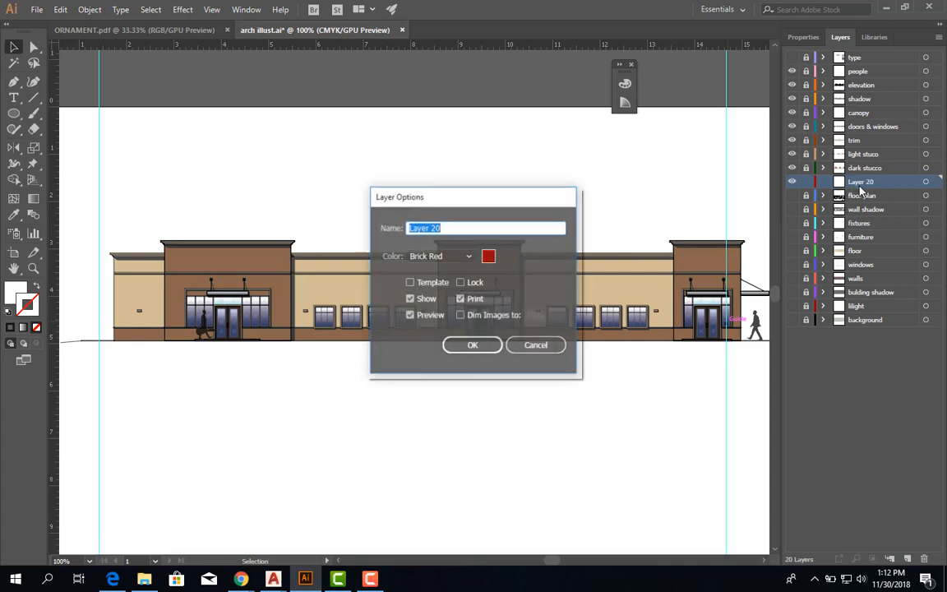
pyautogui.write('SKY')
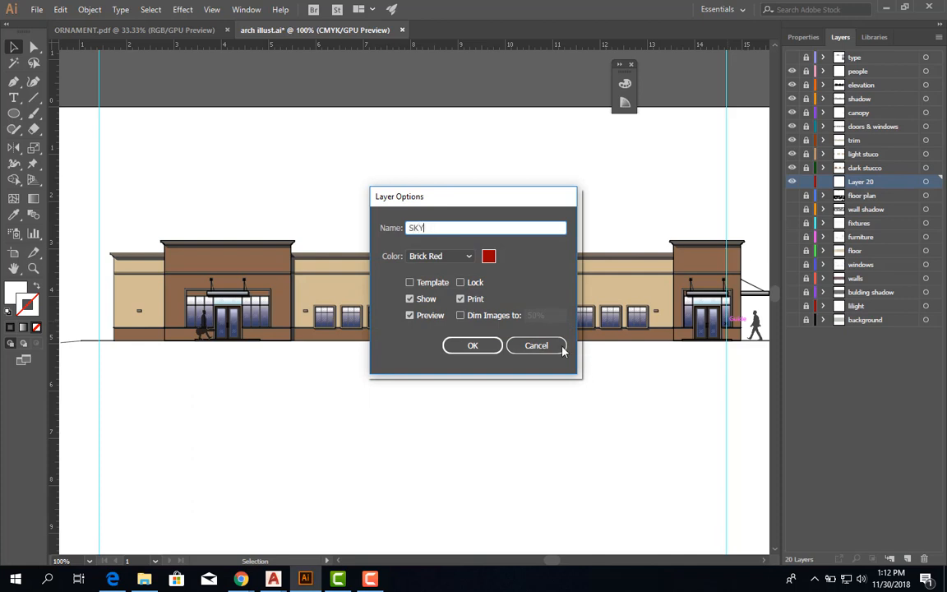
pyautogui.click(472, 347)
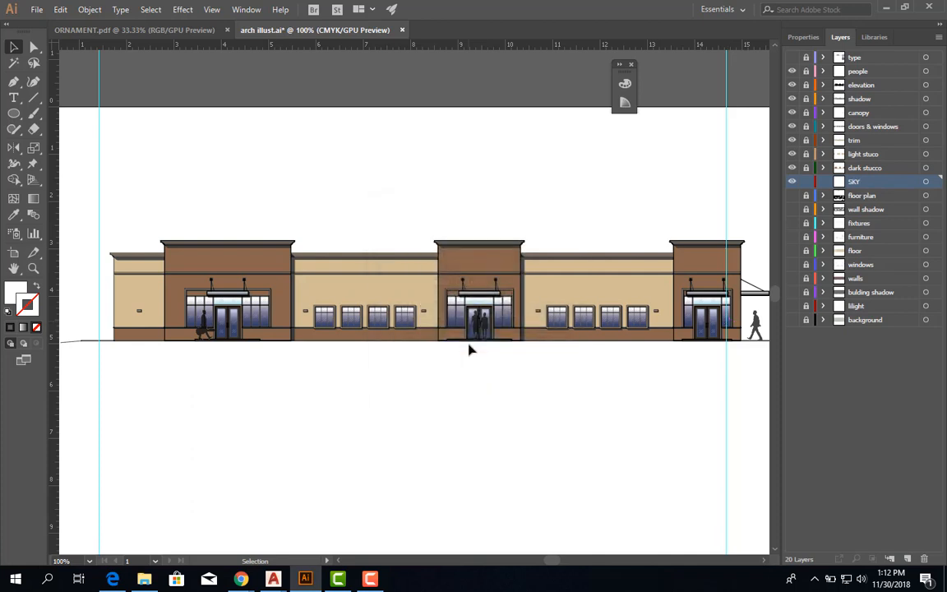
# Draw a rectangle about 16.3 in wide and 4.9 in tall from the artboard's upper-left corner down to the building's ground line.
pyautogui.hotkey('ctrl', '-')
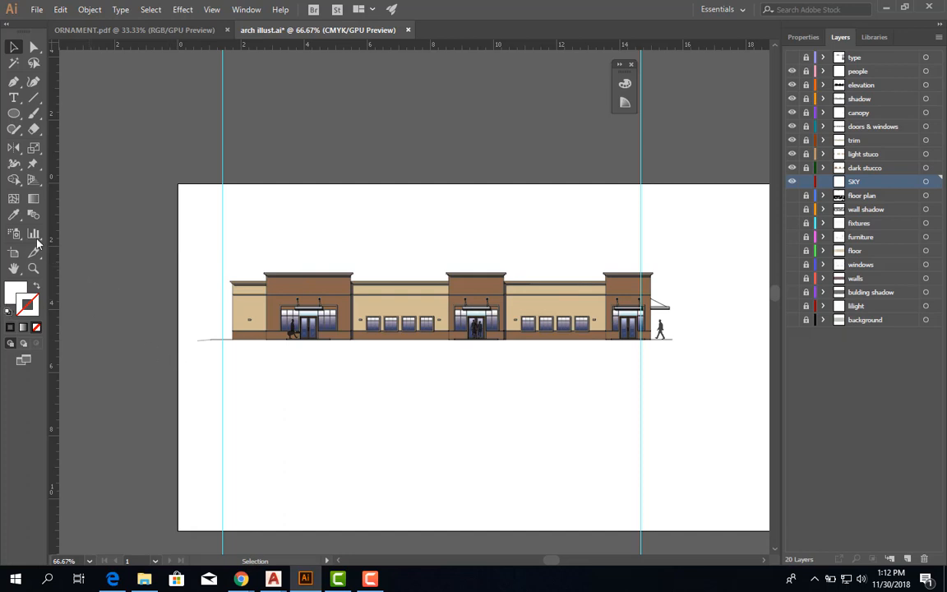
pyautogui.click(15, 113)
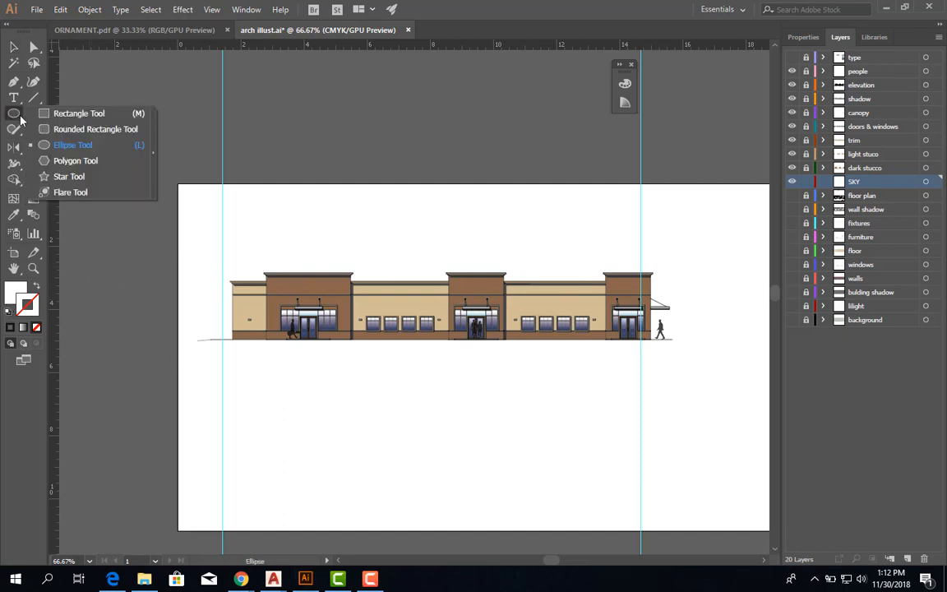
pyautogui.click(73, 116)
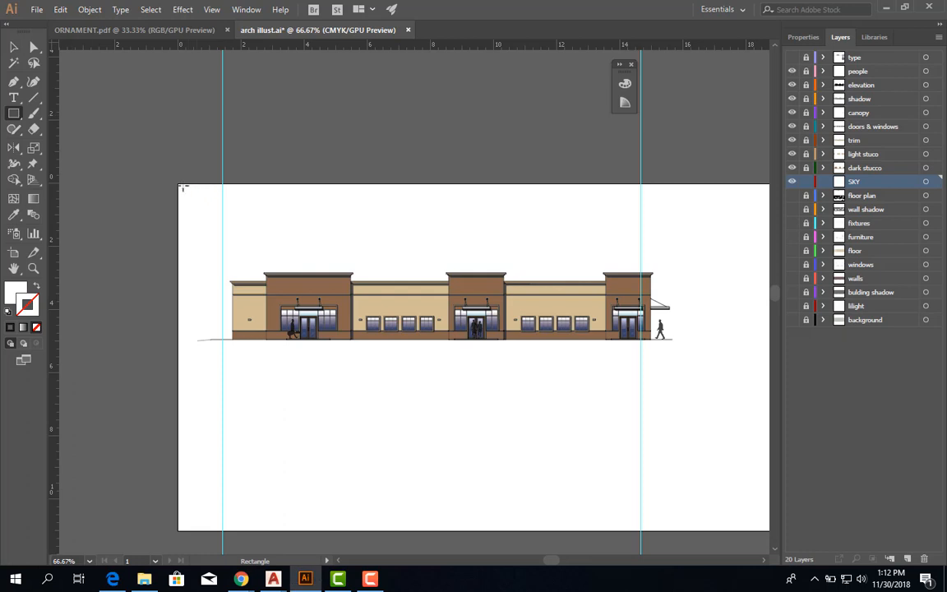
pyautogui.moveTo(180, 185); pyautogui.dragTo(693, 339)
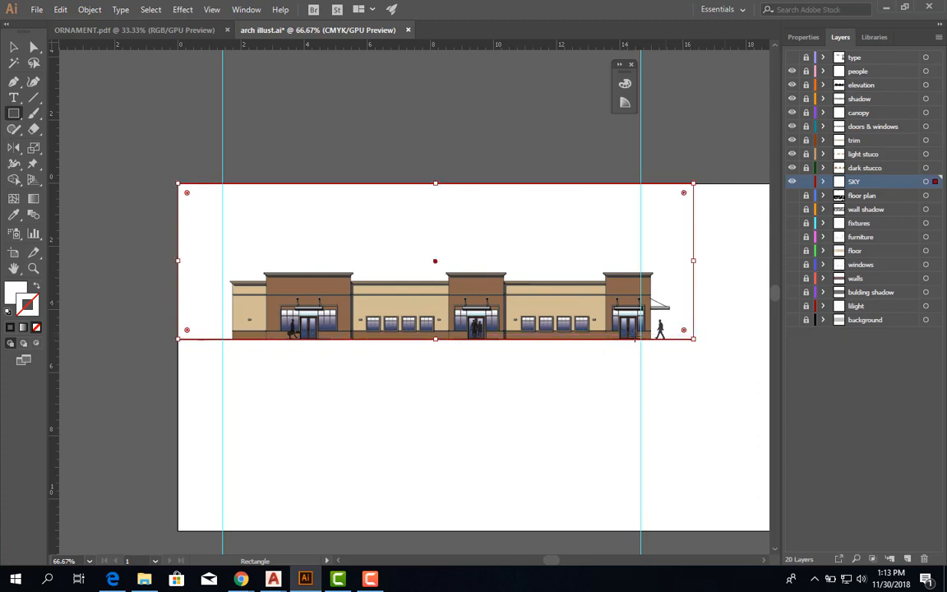
# Examine how the rectangle's lower edge aligns with the ground line beneath the doors and the walking figure.
pyautogui.press('space')
pyautogui.moveTo(645, 346); pyautogui.dragTo(497, 342)
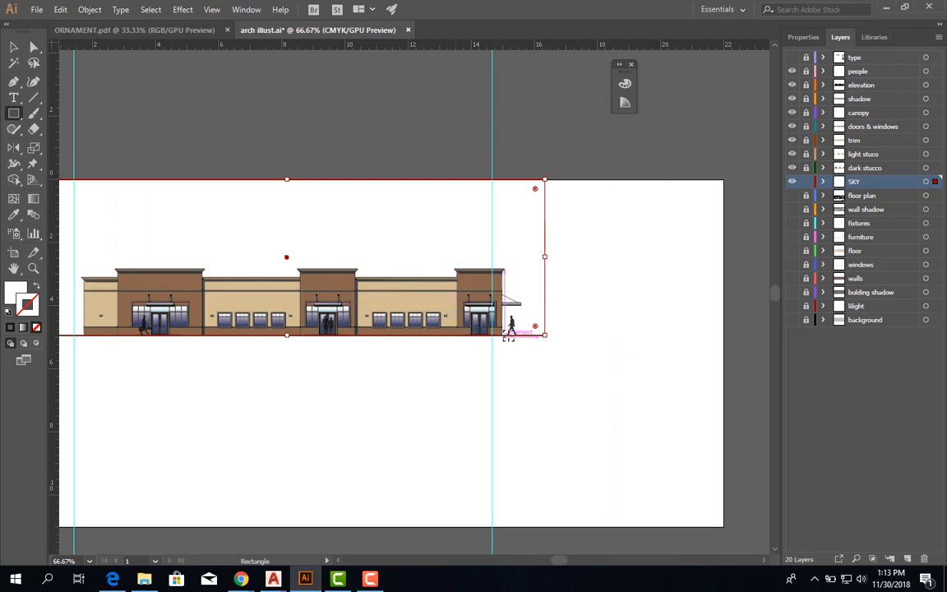
pyautogui.scroll(2, 507, 337)
pyautogui.scroll(3, 507, 337)
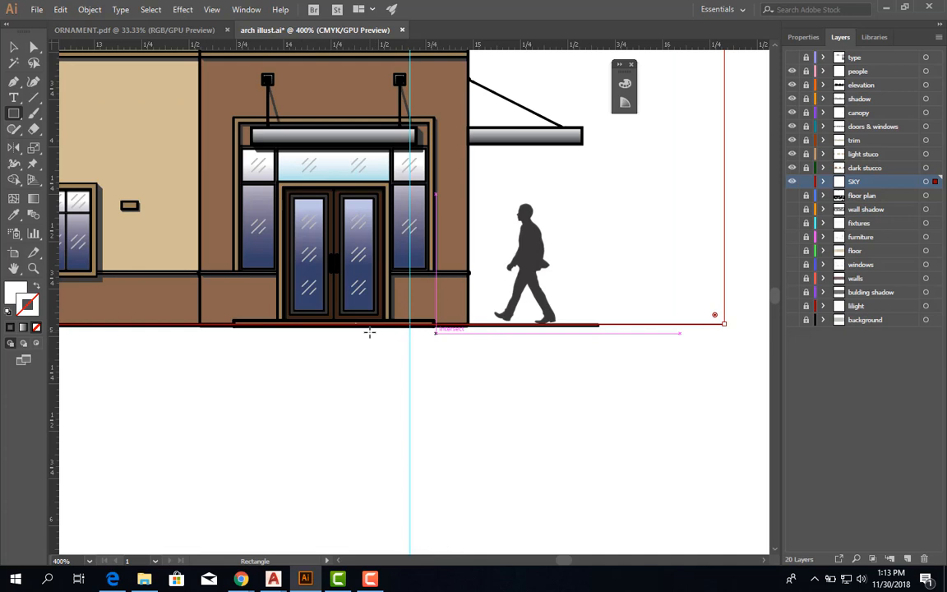
pyautogui.scroll(3, 514, 333)
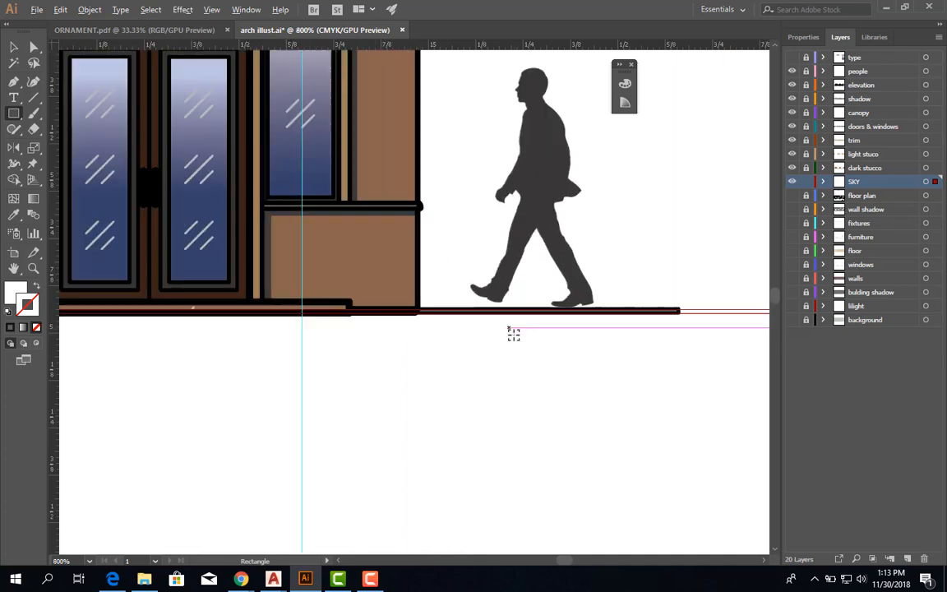
pyautogui.scroll(-4, 513, 334)
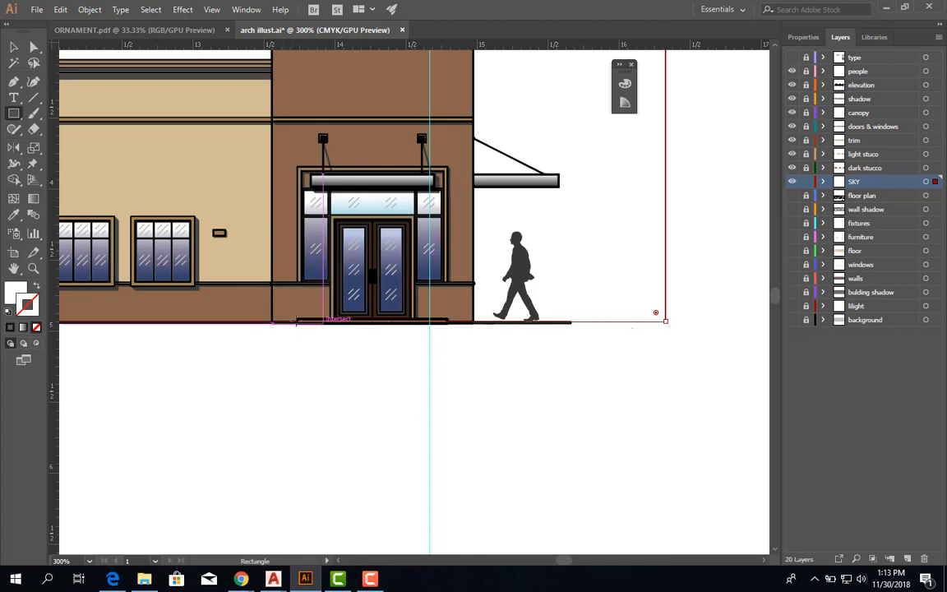
pyautogui.scroll(1, 304, 325)
pyautogui.scroll(4, 313, 333)
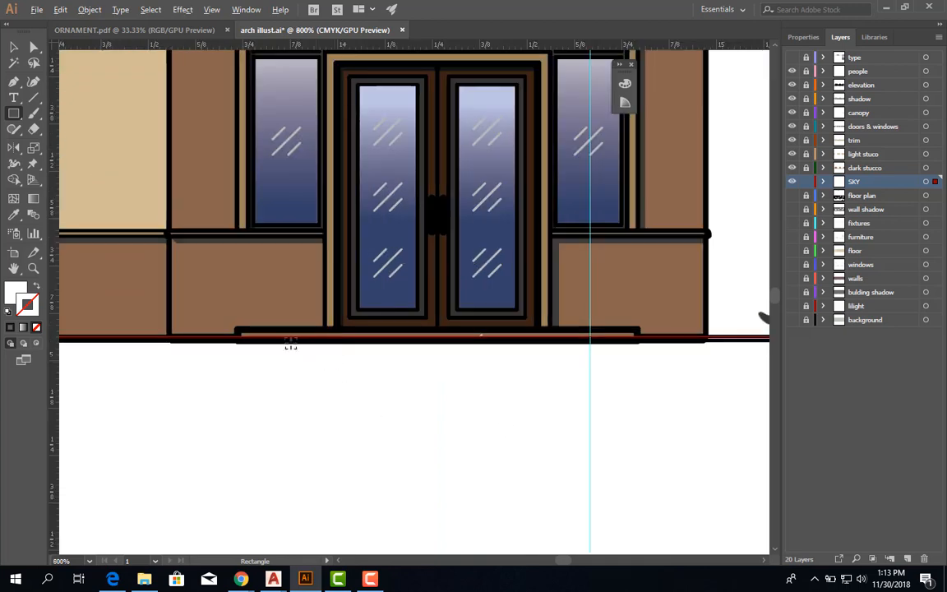
pyautogui.scroll(-5, 156, 332)
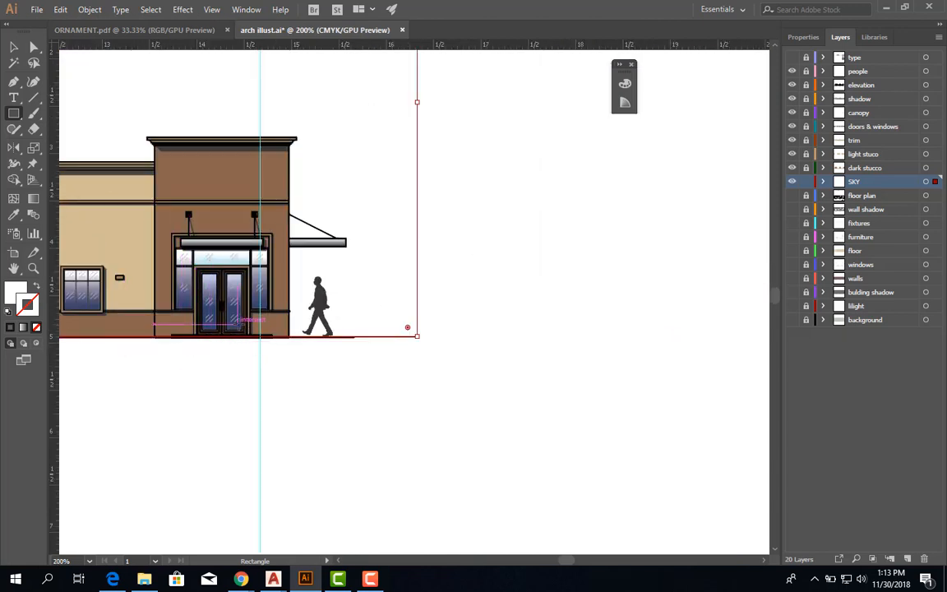
pyautogui.scroll(-2, 266, 345)
pyautogui.scroll(-2, 266, 319)
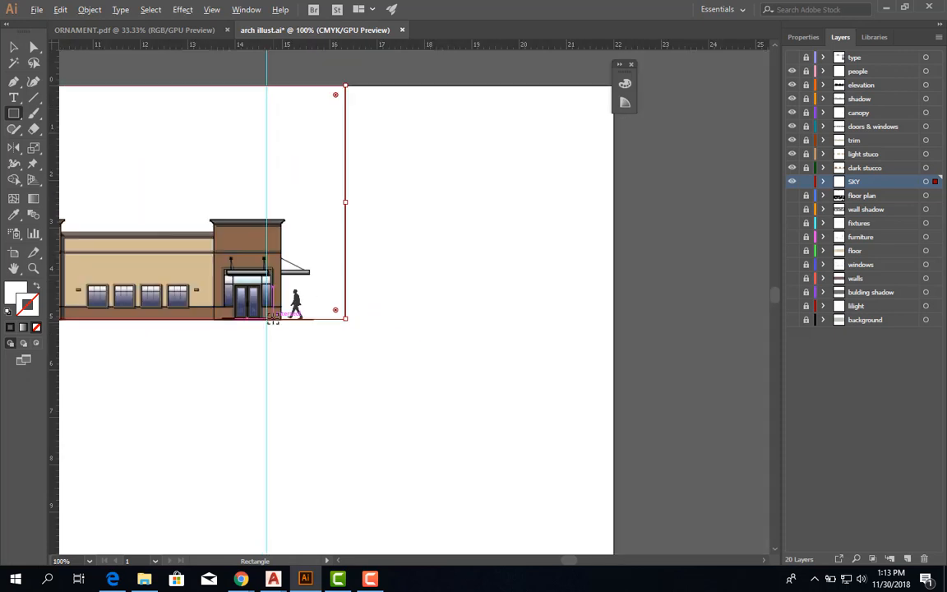
pyautogui.moveTo(358, 281); pyautogui.dragTo(653, 329)
# Fill the sky rectangle with a linear white-to-black gradient and move the gradient settings clear of the artwork.
pyautogui.click(14, 47)
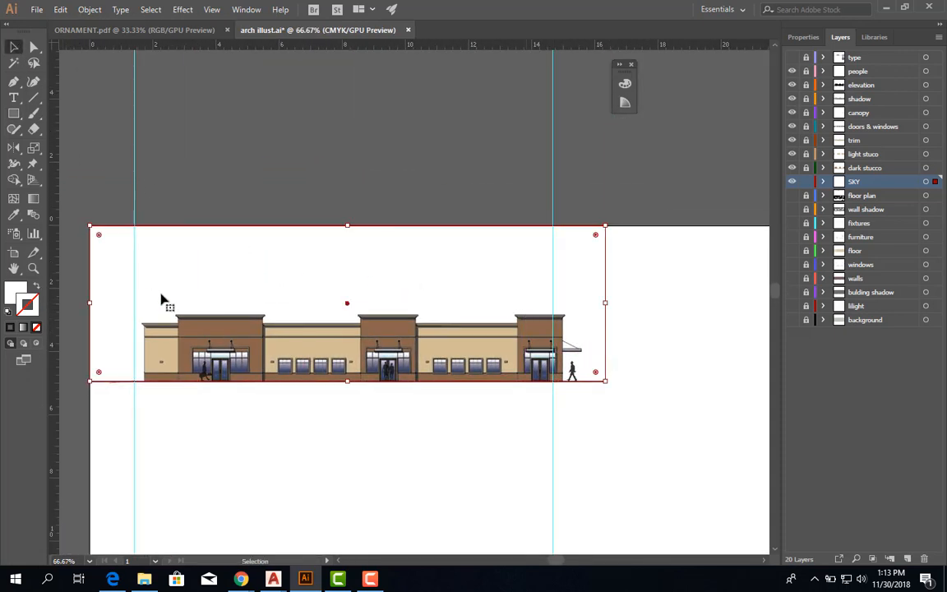
pyautogui.click(18, 292)
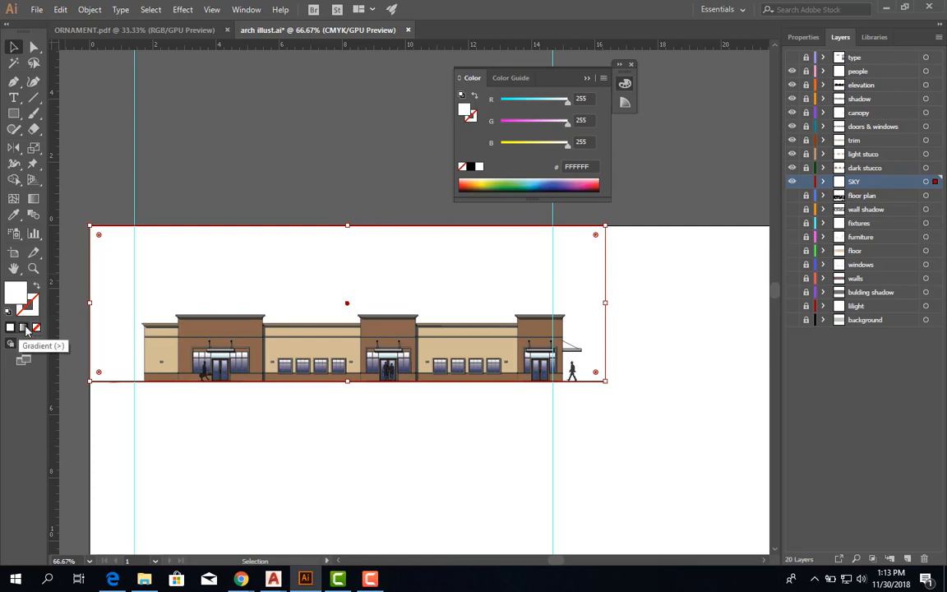
pyautogui.click(24, 328)
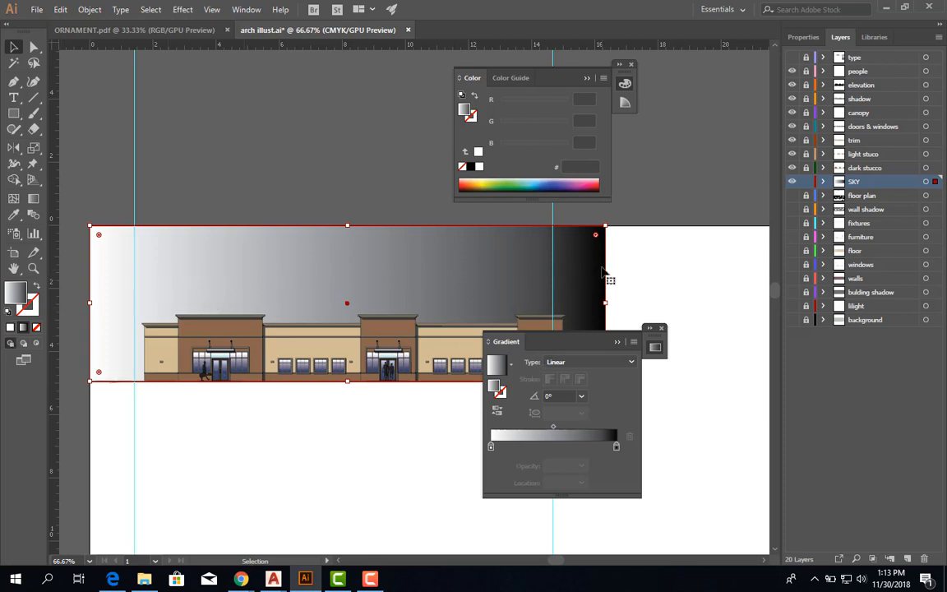
pyautogui.moveTo(561, 342); pyautogui.dragTo(697, 276)
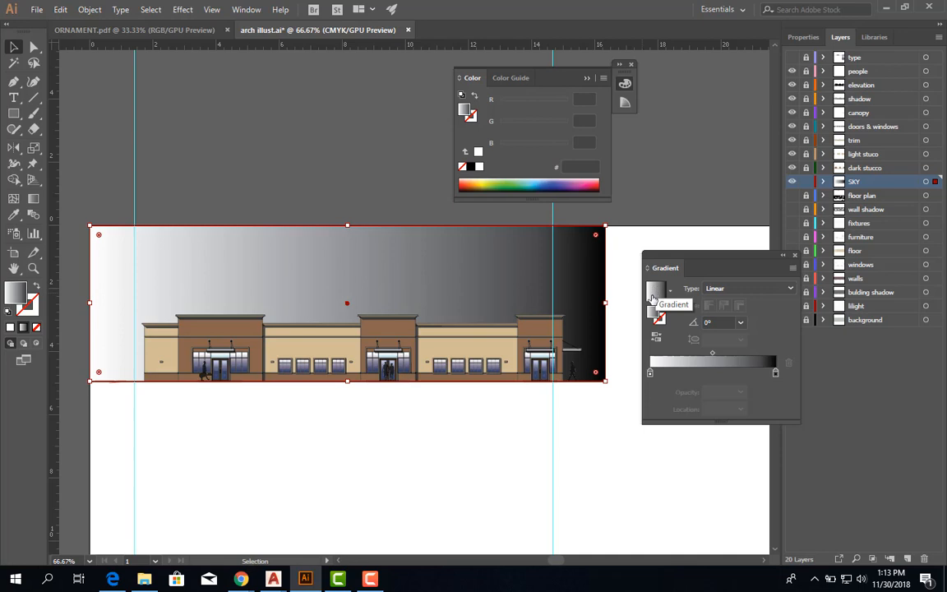
# Try the radial gradient type on the sky rectangle and return it to linear.
pyautogui.click(729, 289)
pyautogui.click(727, 304)
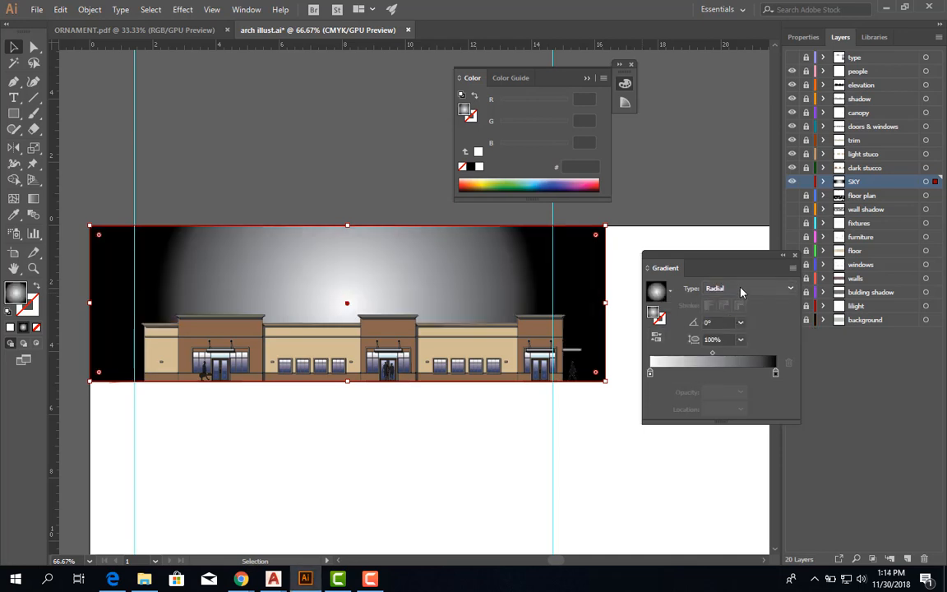
pyautogui.click(740, 288)
pyautogui.click(743, 305)
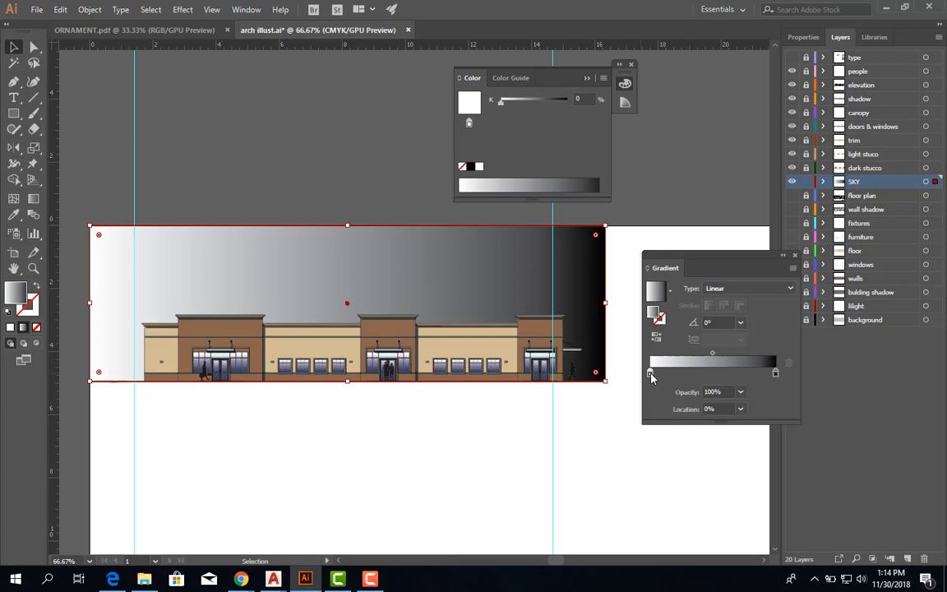
# Add two intermediate gradient stops at about 24% and 69%, and recolor the 24% stop light green.
pyautogui.click(775, 374)
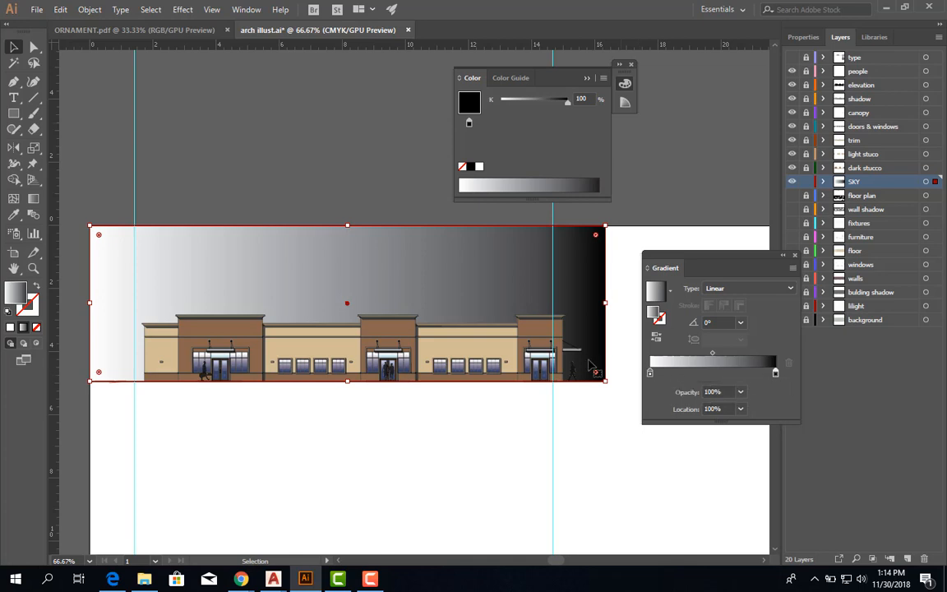
pyautogui.click(681, 376)
pyautogui.click(736, 376)
pyautogui.click(680, 375)
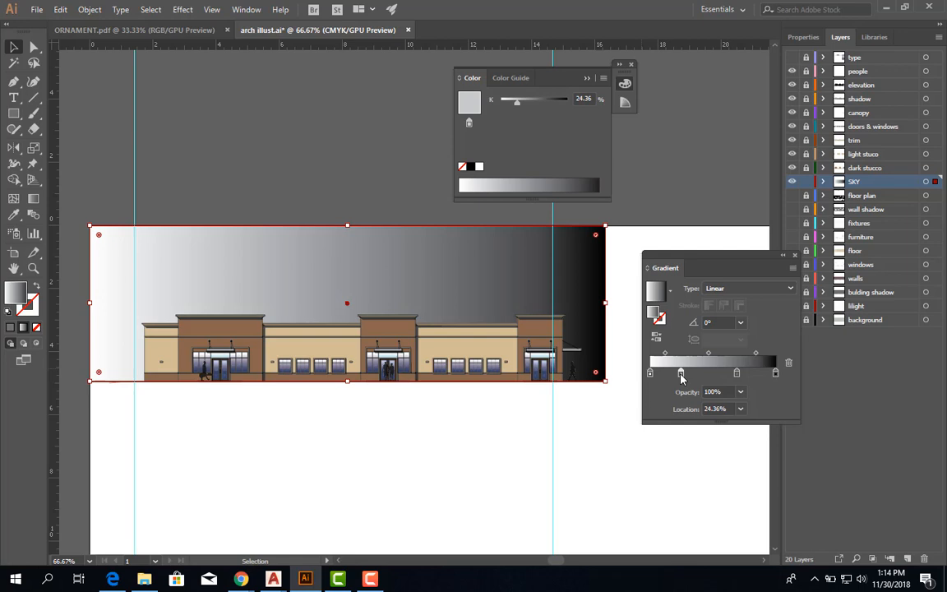
pyautogui.doubleClick(680, 375)
pyautogui.click(655, 506)
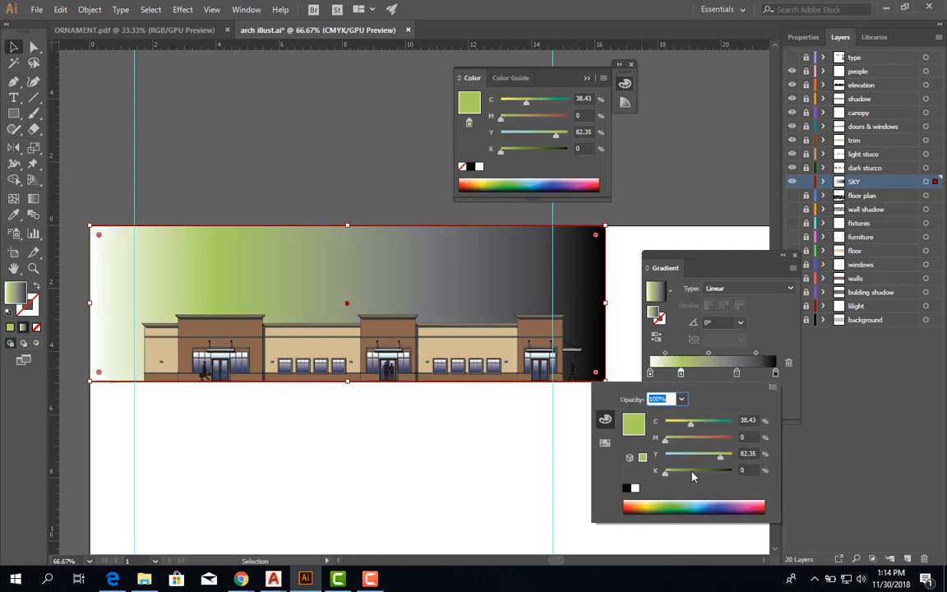
pyautogui.click(702, 238)
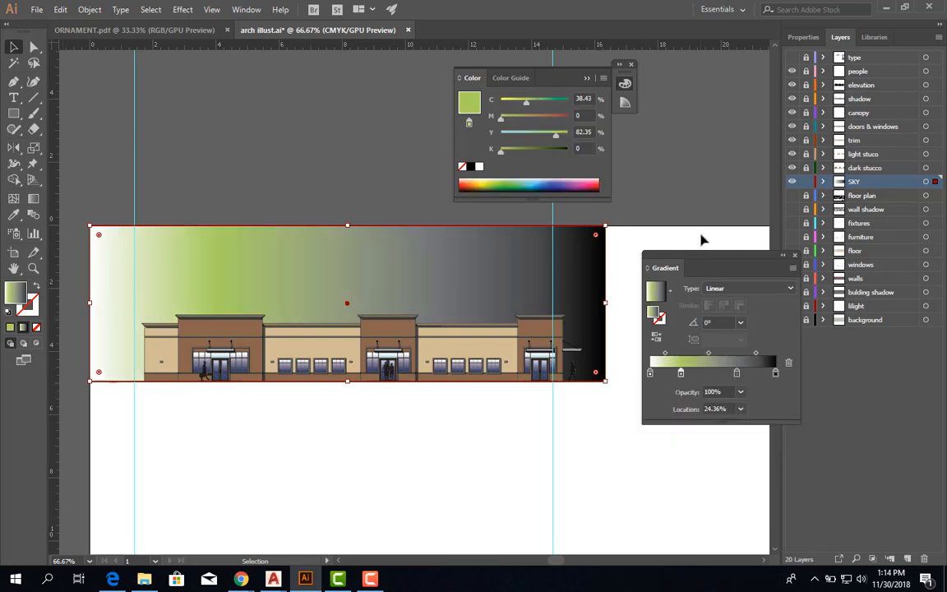
# Remove the green and gray intermediate stops from the sky gradient.
pyautogui.click(739, 376)
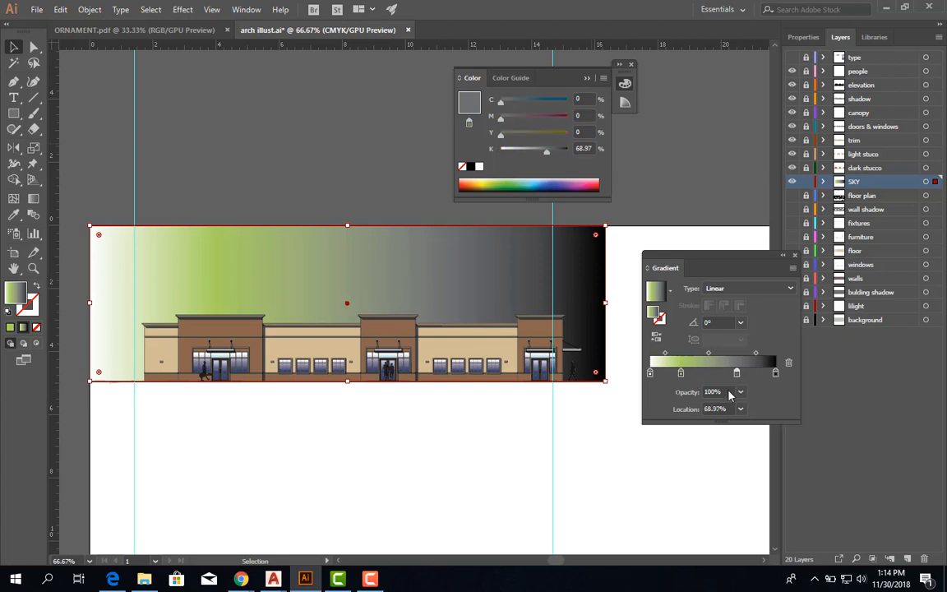
pyautogui.click(681, 378)
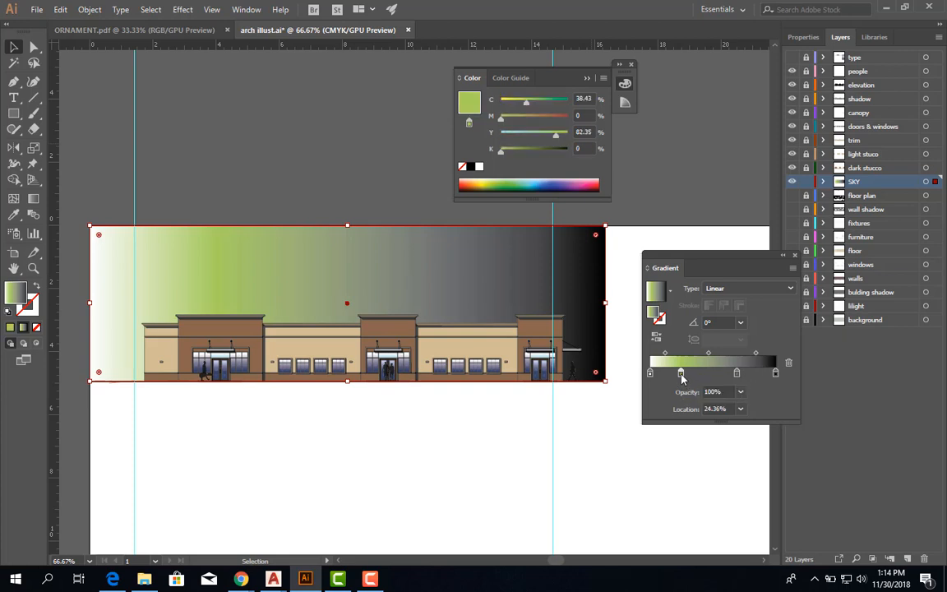
pyautogui.moveTo(682, 376); pyautogui.dragTo(710, 423)
pyautogui.moveTo(736, 375); pyautogui.dragTo(744, 488)
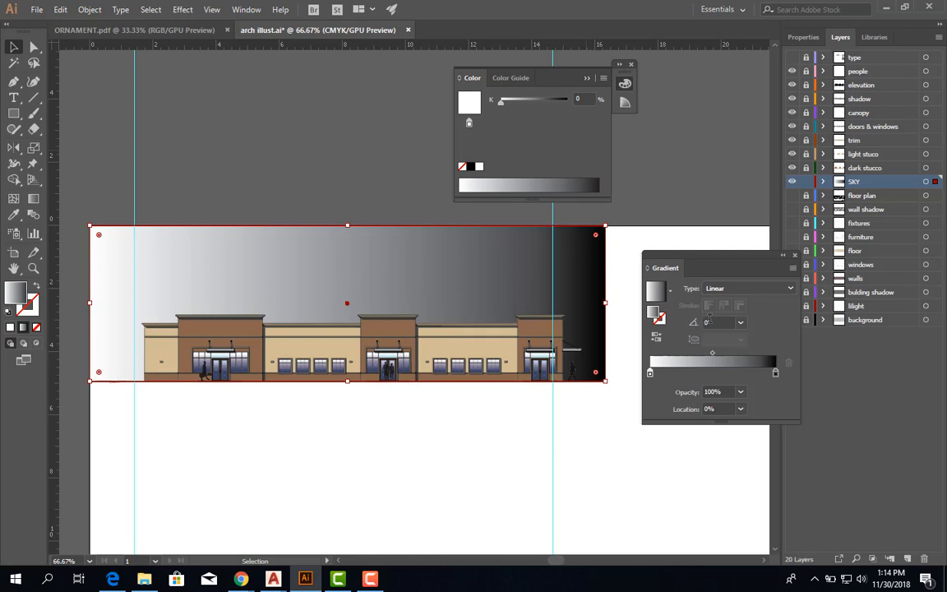
# Set the sky gradient's angle to 90° and recolor its black stop with the pure cyan swatch.
pyautogui.click(741, 323)
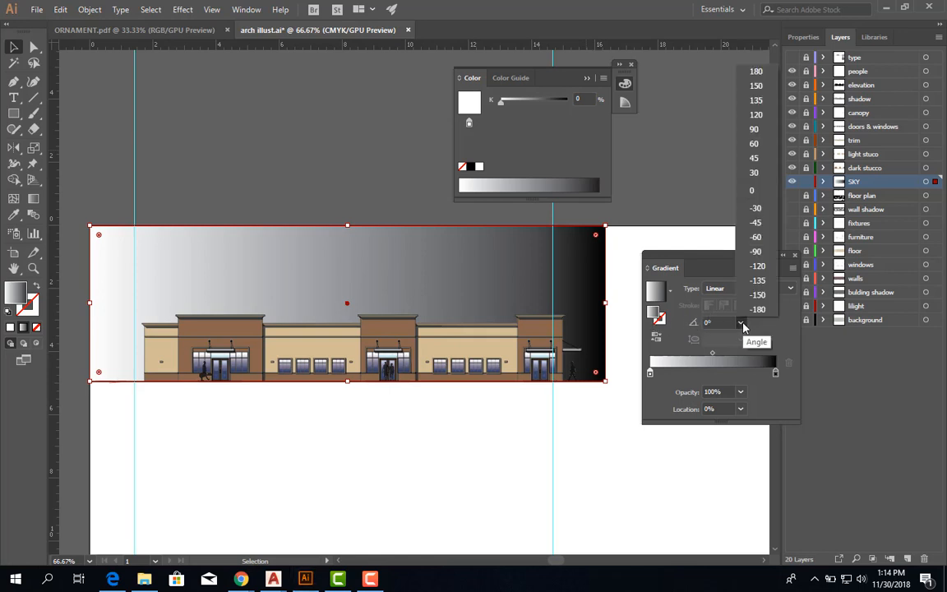
pyautogui.click(762, 130)
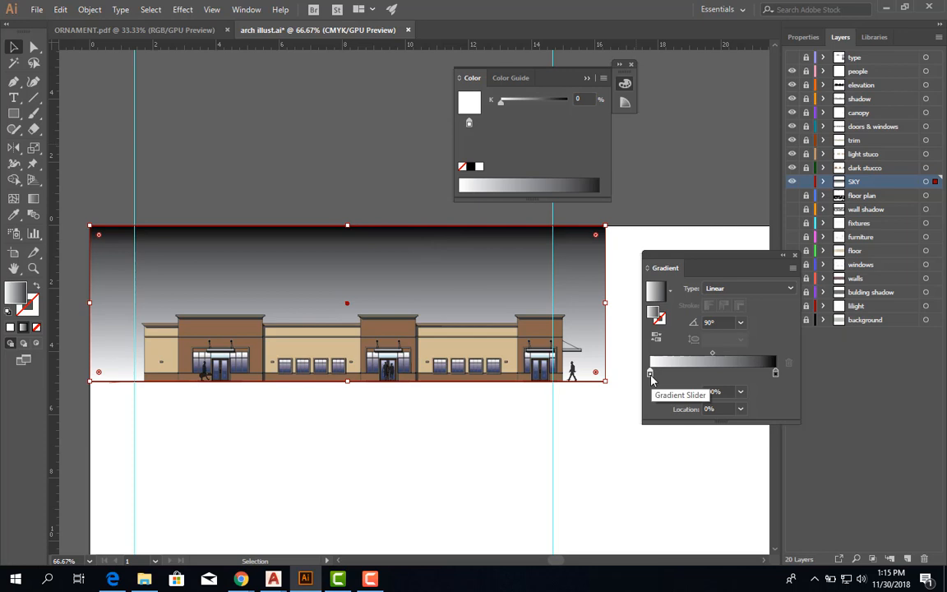
pyautogui.doubleClick(775, 372)
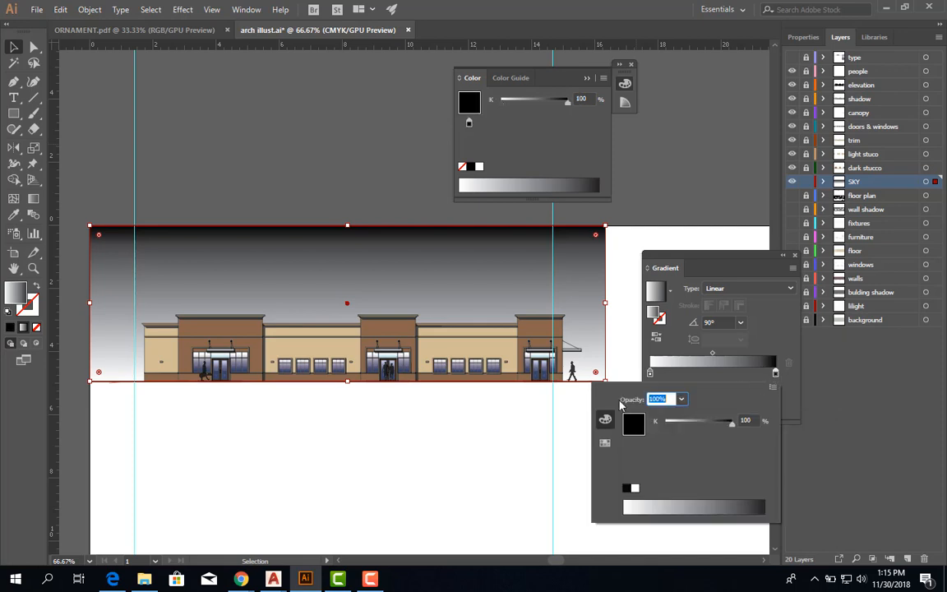
pyautogui.click(606, 420)
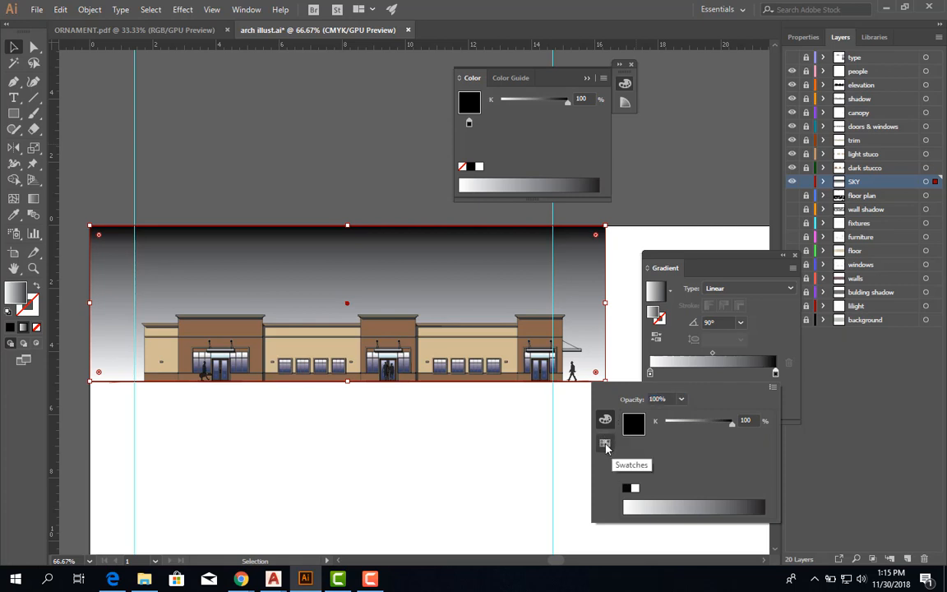
pyautogui.click(606, 445)
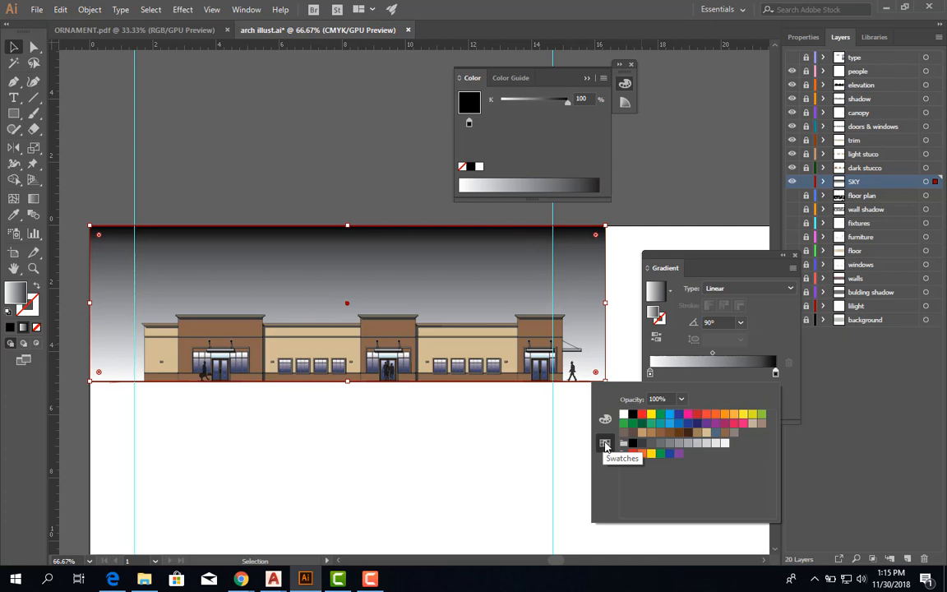
pyautogui.click(670, 416)
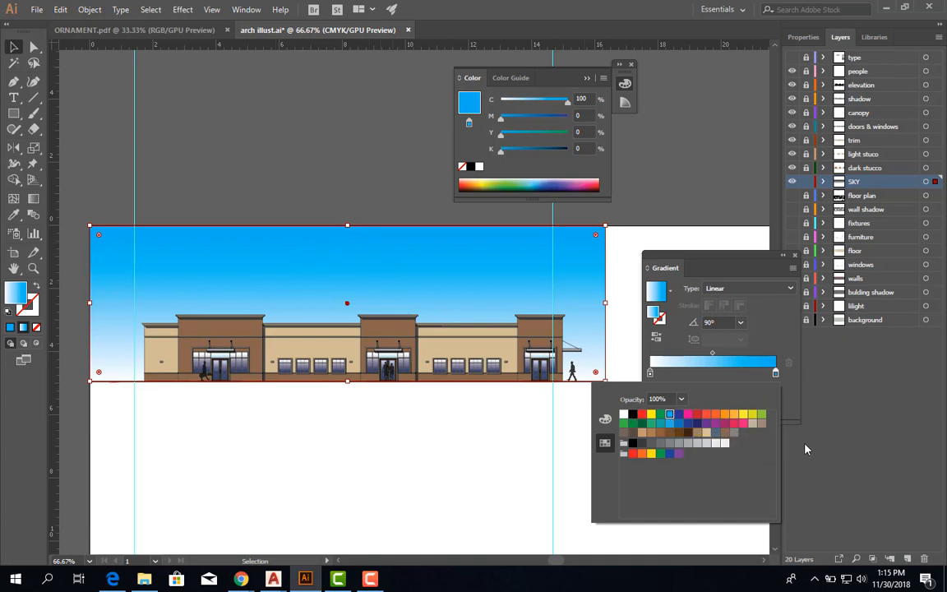
# Soften the cyan gradient stop to a lighter sky blue of C 58, M 9, Y 0, K 0.
pyautogui.click(604, 420)
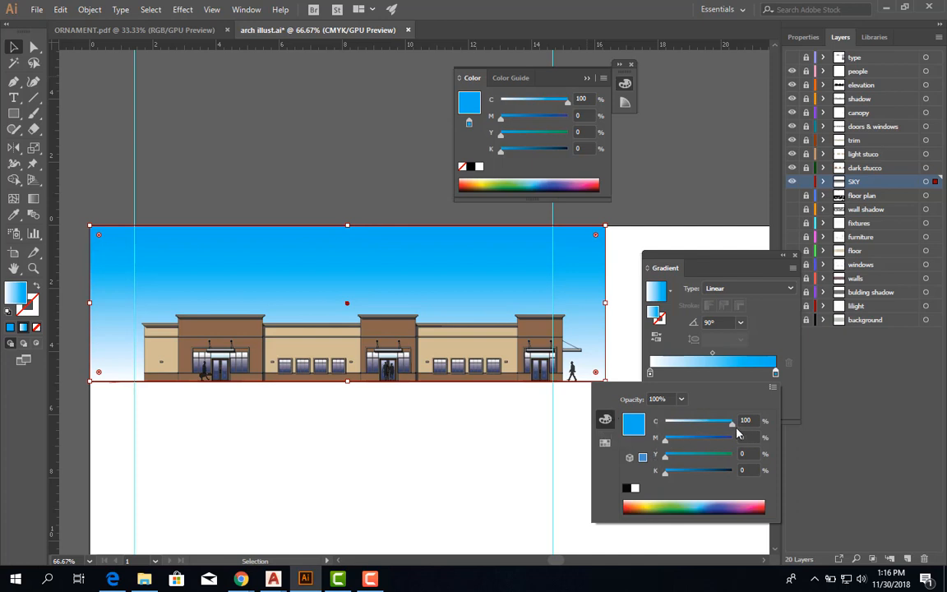
pyautogui.moveTo(731, 423); pyautogui.dragTo(718, 425)
pyautogui.click(665, 440)
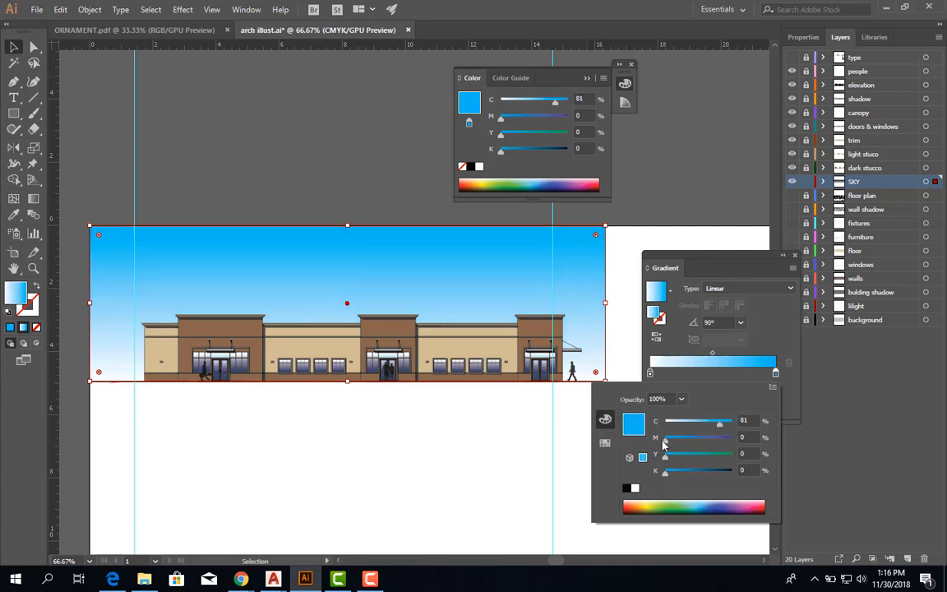
pyautogui.moveTo(666, 441); pyautogui.dragTo(674, 463)
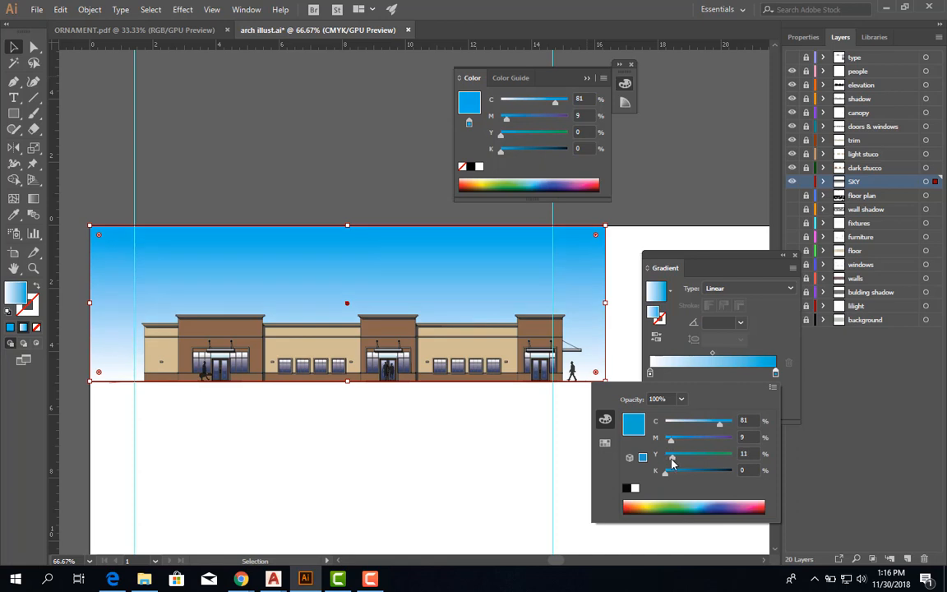
pyautogui.moveTo(717, 427); pyautogui.dragTo(707, 425)
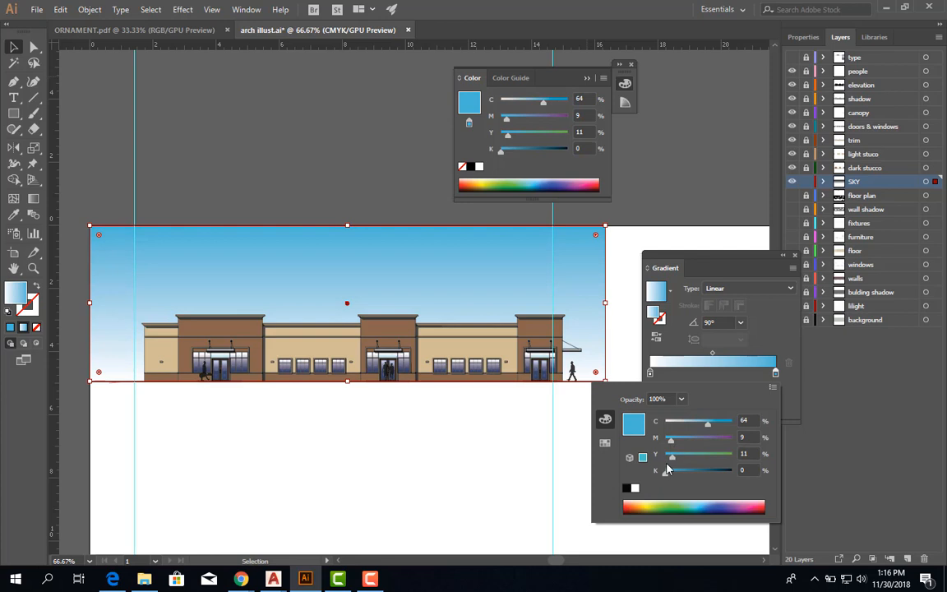
pyautogui.moveTo(671, 457); pyautogui.dragTo(663, 458)
pyautogui.moveTo(708, 424); pyautogui.dragTo(703, 424)
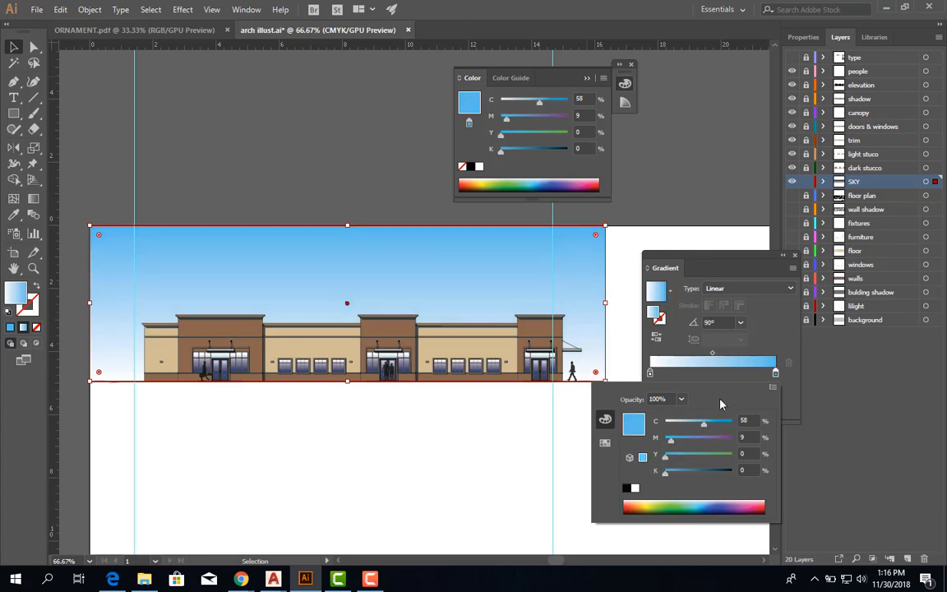
pyautogui.click(786, 347)
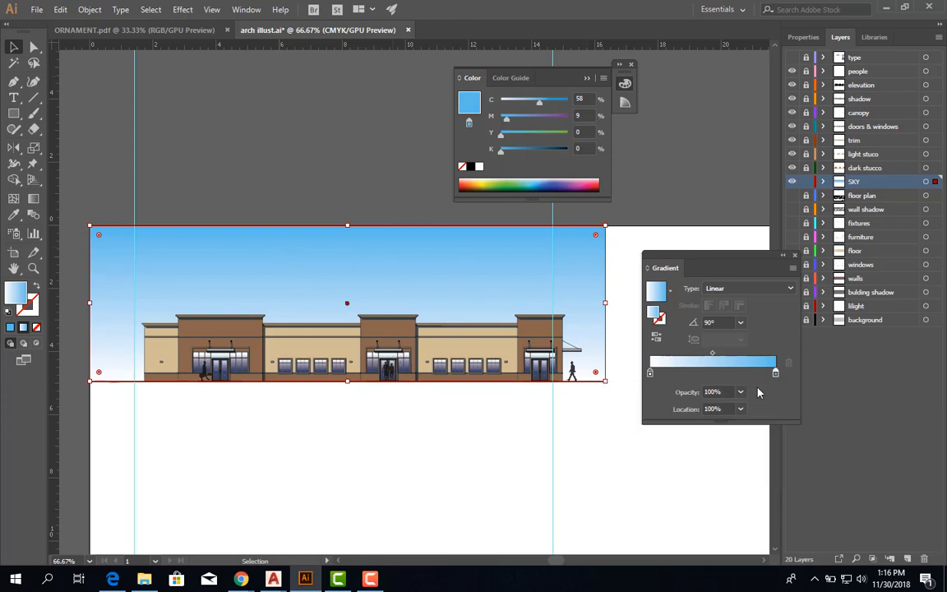
# Move the gradient's white stop to about 28%, trying the blue stop at about 54% before returning it to 100%.
pyautogui.click(650, 375)
pyautogui.moveTo(649, 375); pyautogui.dragTo(689, 376)
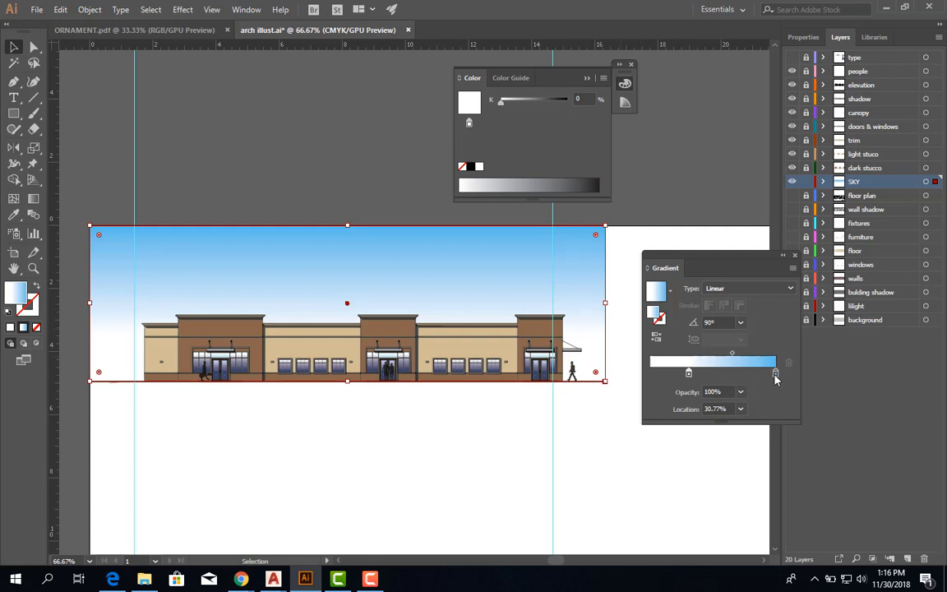
pyautogui.moveTo(775, 375); pyautogui.dragTo(717, 381)
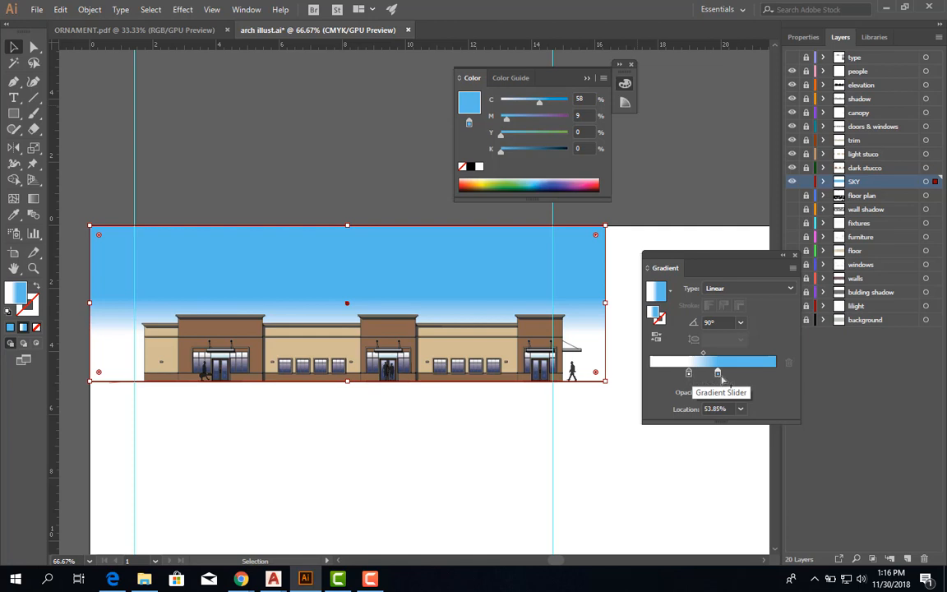
pyautogui.moveTo(718, 374); pyautogui.dragTo(775, 374)
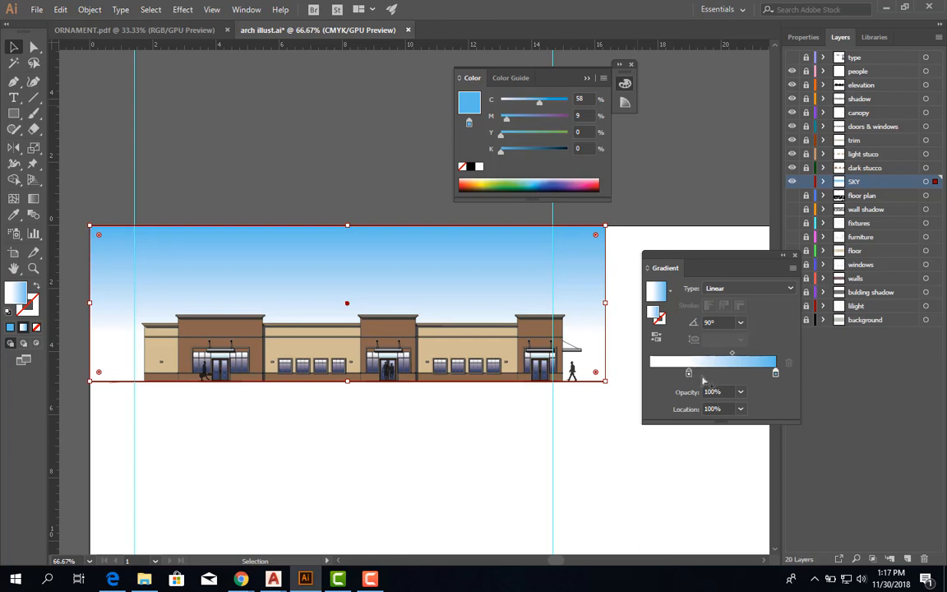
pyautogui.moveTo(688, 374)
pyautogui.mouseDown()
pyautogui.moveTo(655, 375)
pyautogui.moveTo(698, 375)
pyautogui.moveTo(687, 379)
pyautogui.mouseUp()
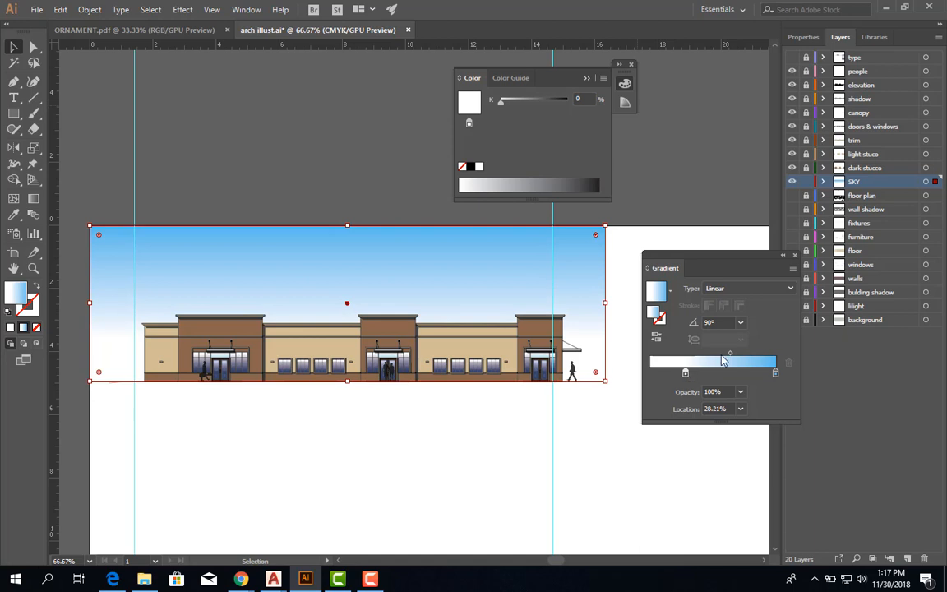
# Set the midpoint between the white and blue stops to about 52%, deselect the sky and collapse the gradient settings.
pyautogui.moveTo(733, 358); pyautogui.dragTo(716, 356)
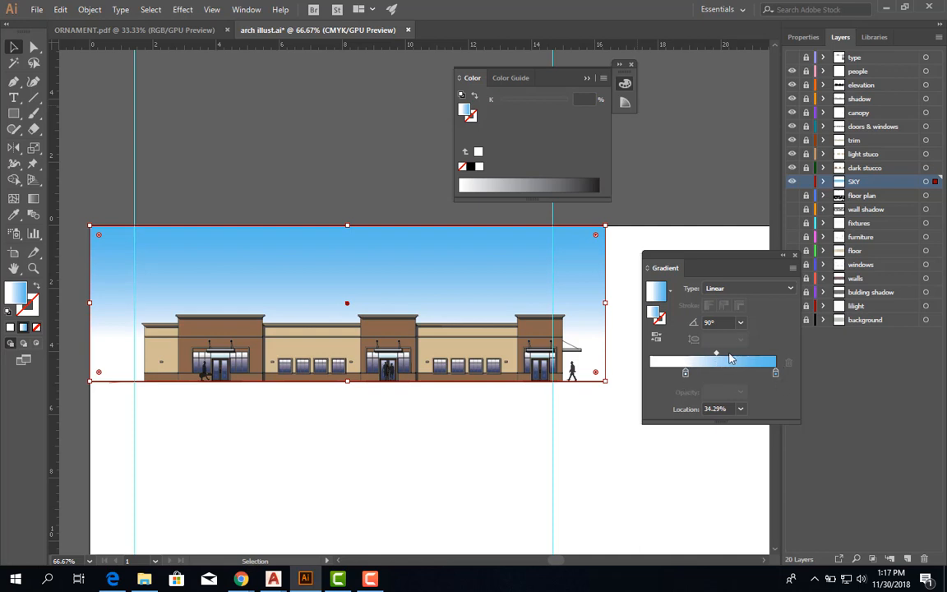
pyautogui.moveTo(719, 358); pyautogui.dragTo(697, 363)
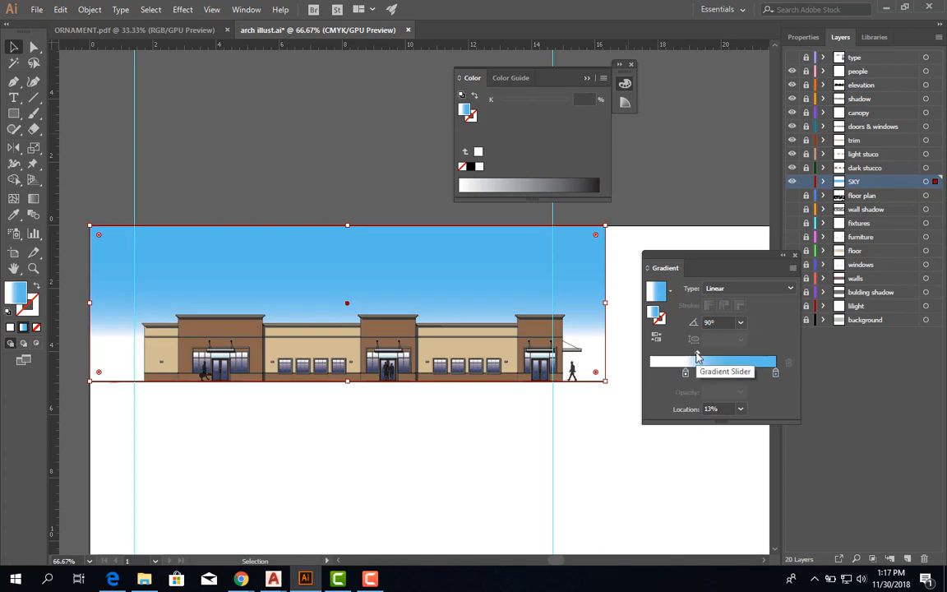
pyautogui.moveTo(697, 354); pyautogui.dragTo(734, 358)
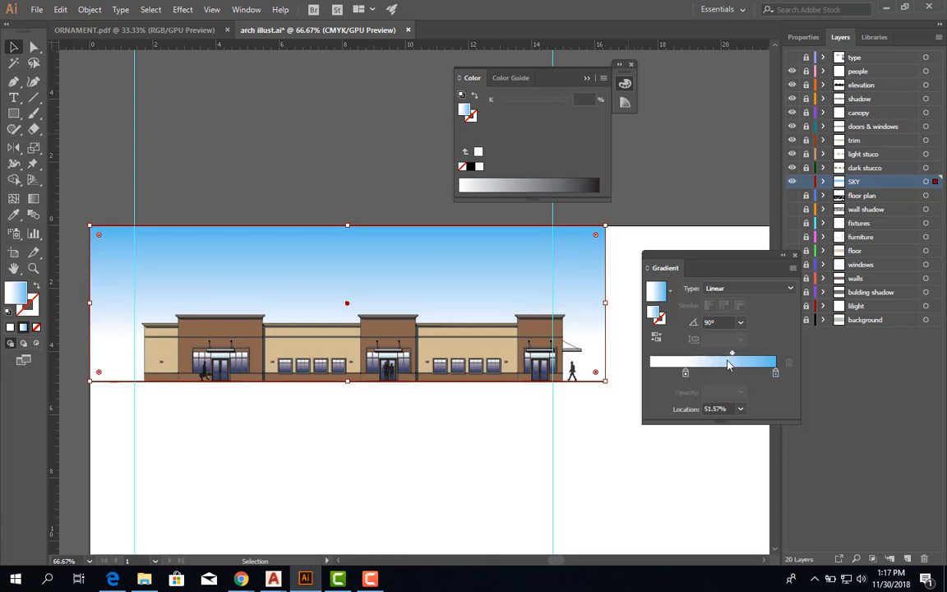
pyautogui.click(662, 182)
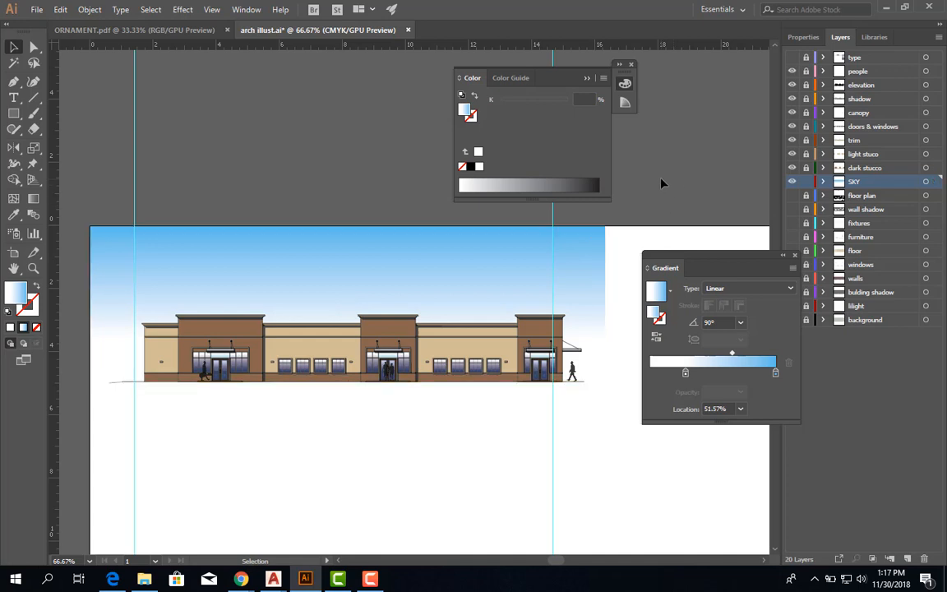
pyautogui.click(783, 257)
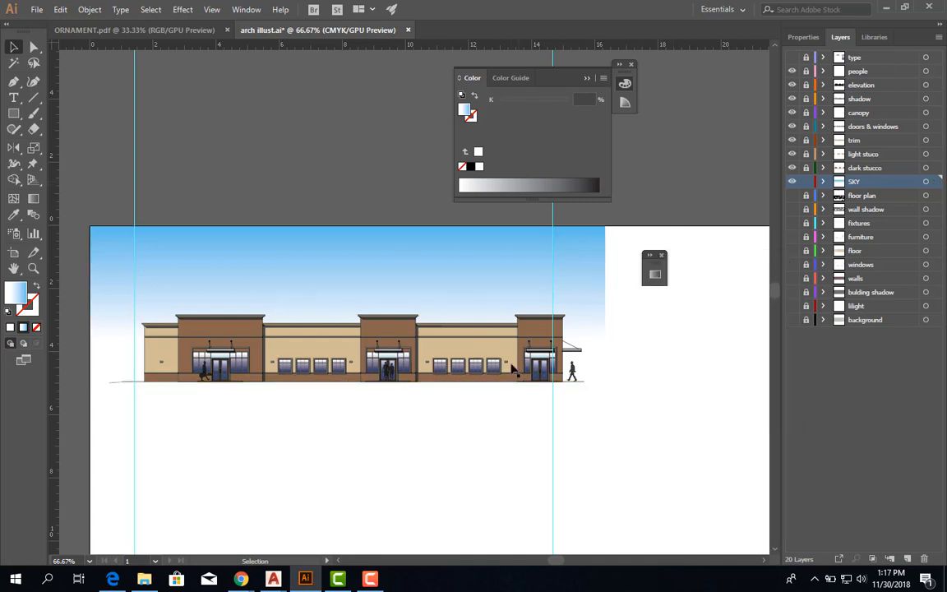
pyautogui.click(460, 330)
pyautogui.scroll(-2, 443, 331)
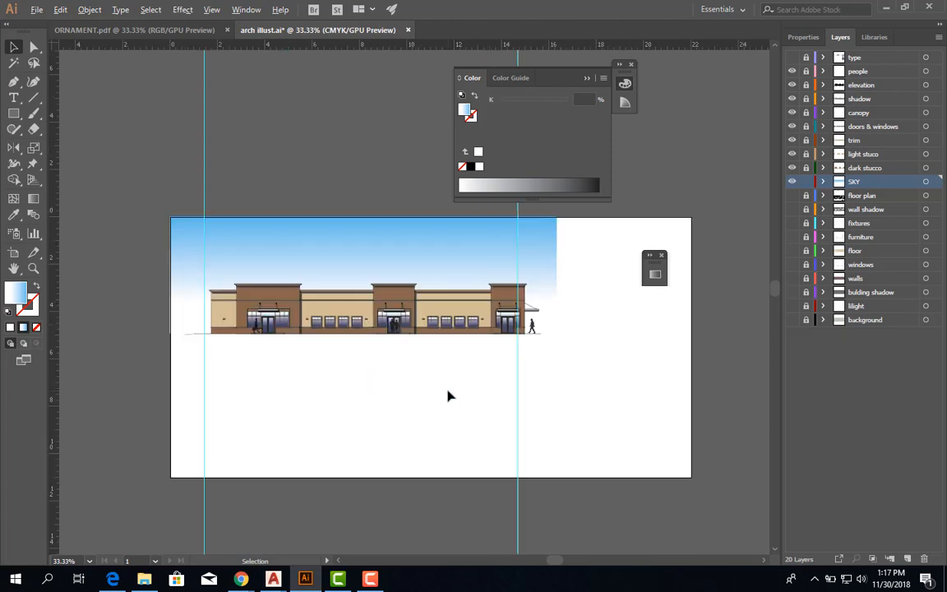
pyautogui.scroll(1, 448, 392)
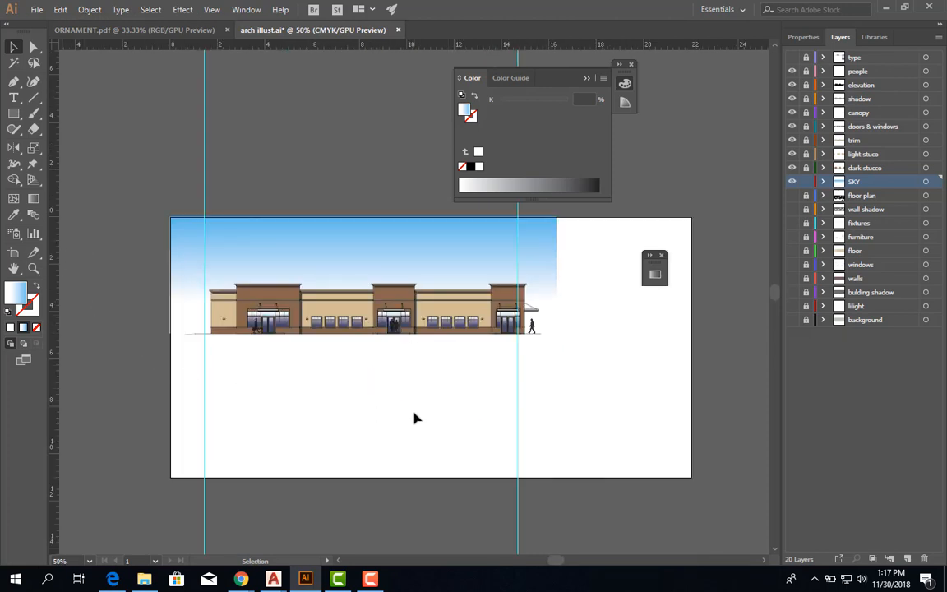
pyautogui.click(261, 227)
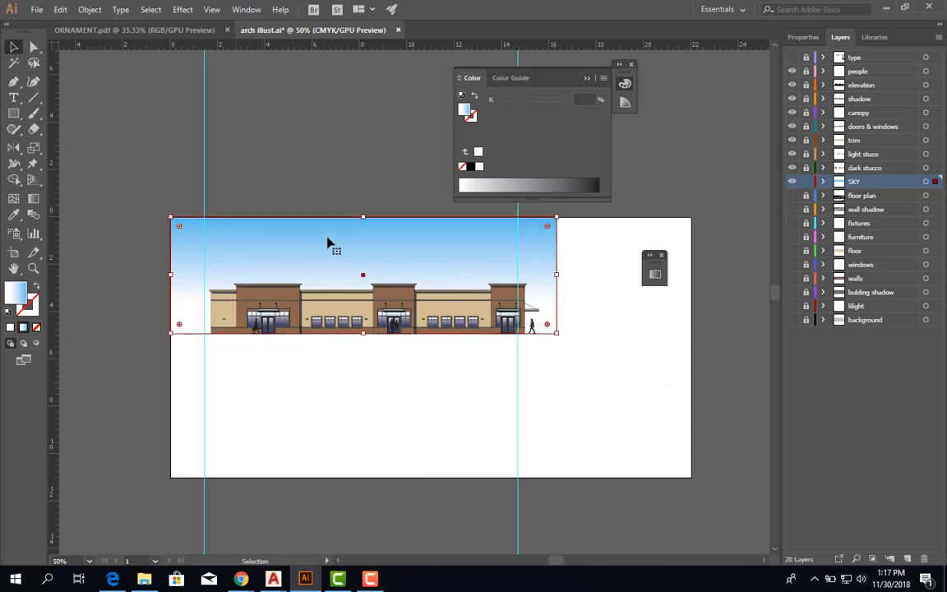
pyautogui.doubleClick(327, 243)
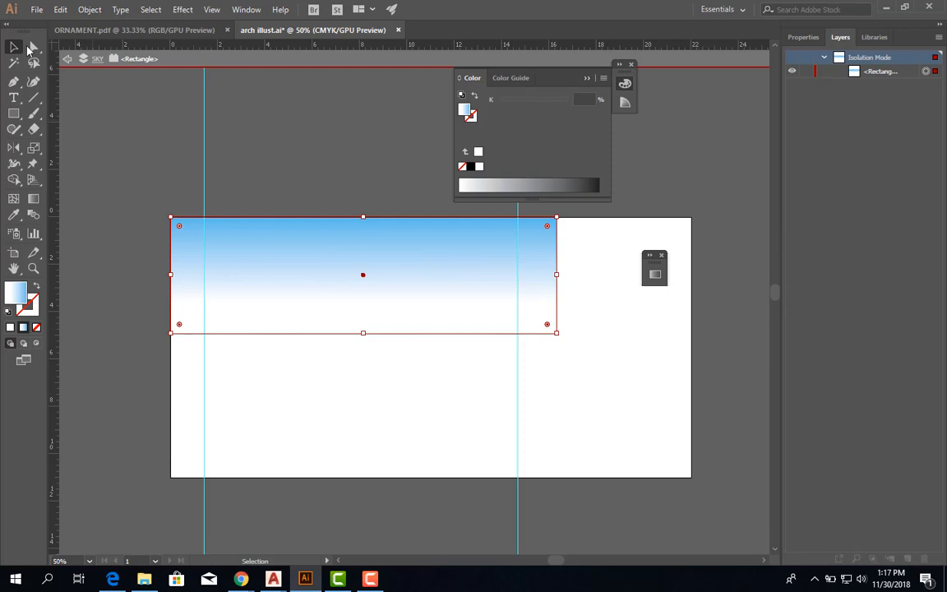
pyautogui.click(66, 57)
pyautogui.click(65, 57)
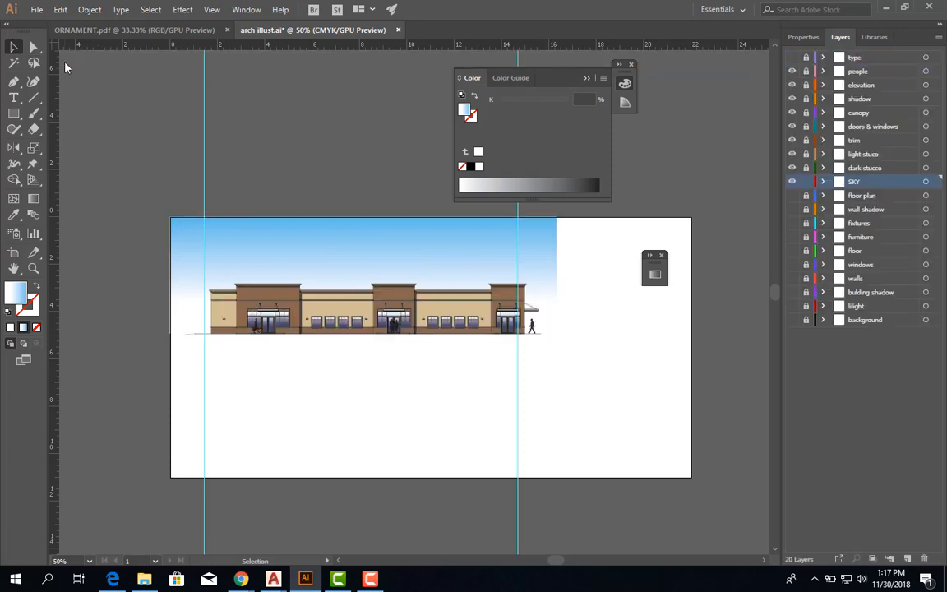
# Reselect the sky rectangle and reopen its gradient settings.
pyautogui.click(348, 254)
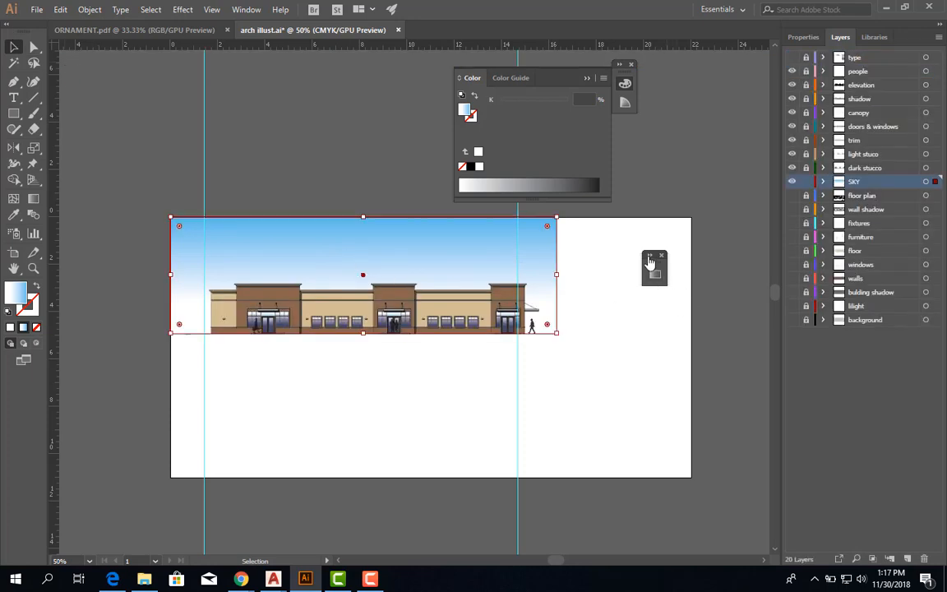
pyautogui.click(649, 262)
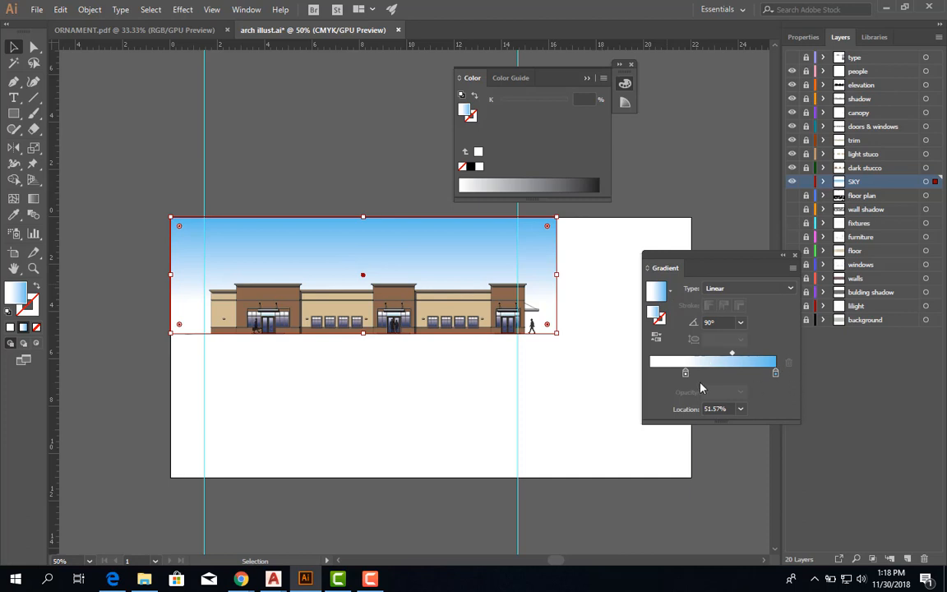